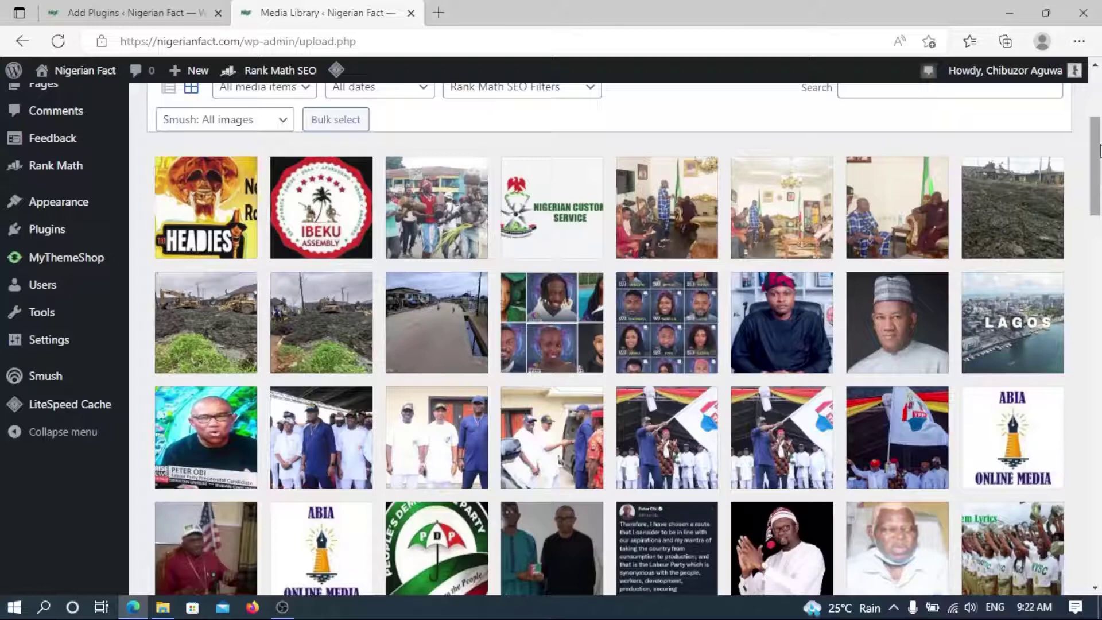
Browse the images in the Media Library from the newest uploads down to the older ones and back
scroll(1097, 150, up, 2)
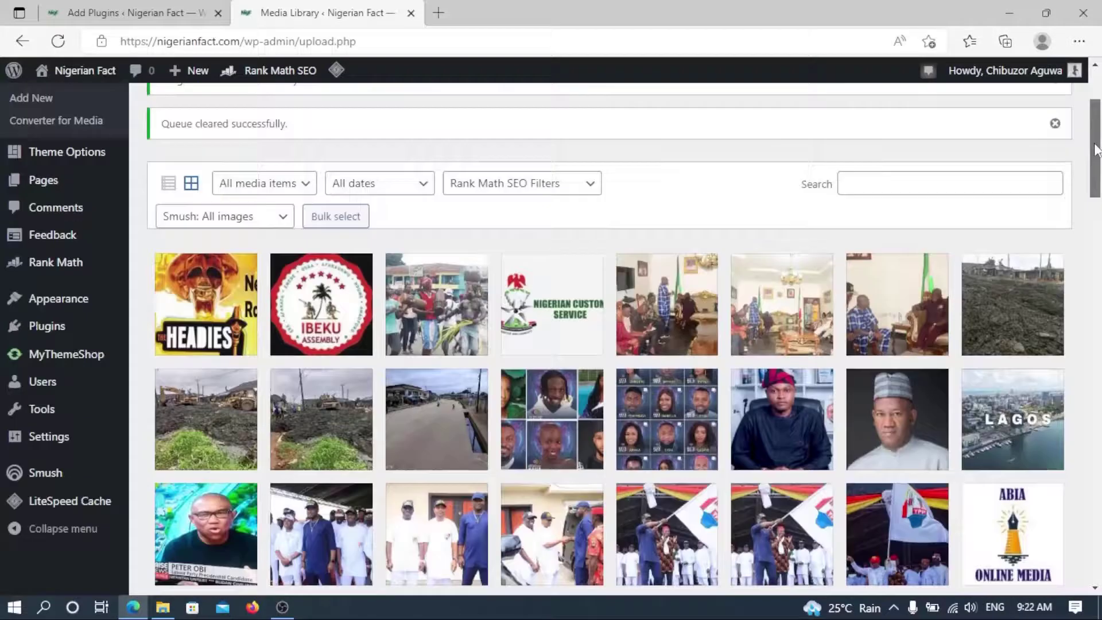
scroll(1097, 148, up, 1)
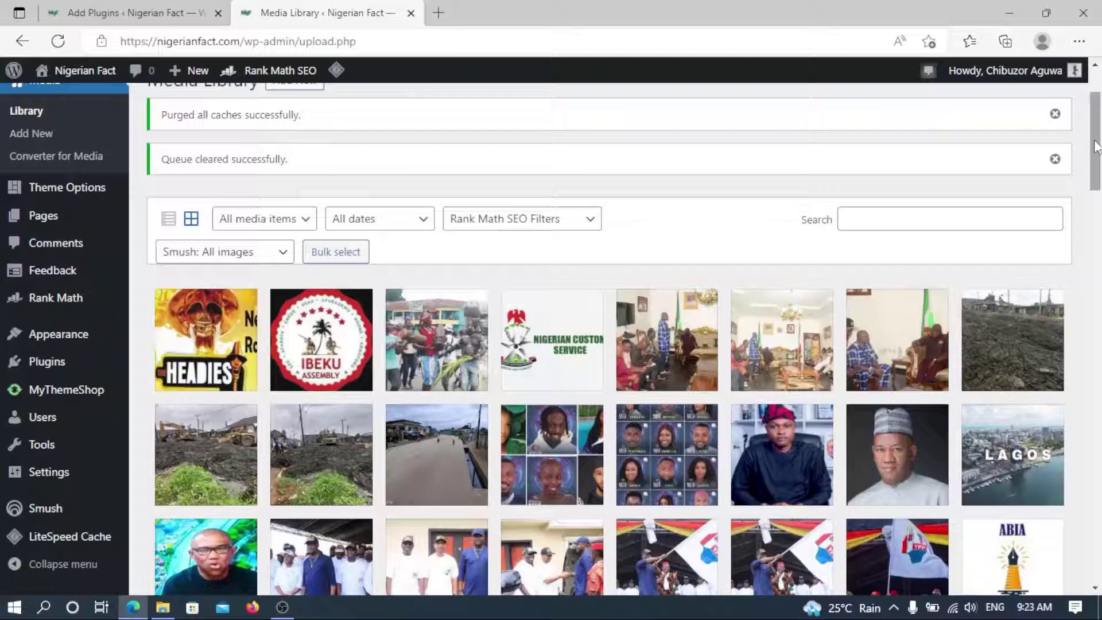
mouse_move(1096, 146)
mouse_down()
mouse_move(1097, 164)
mouse_move(1098, 138)
mouse_up()
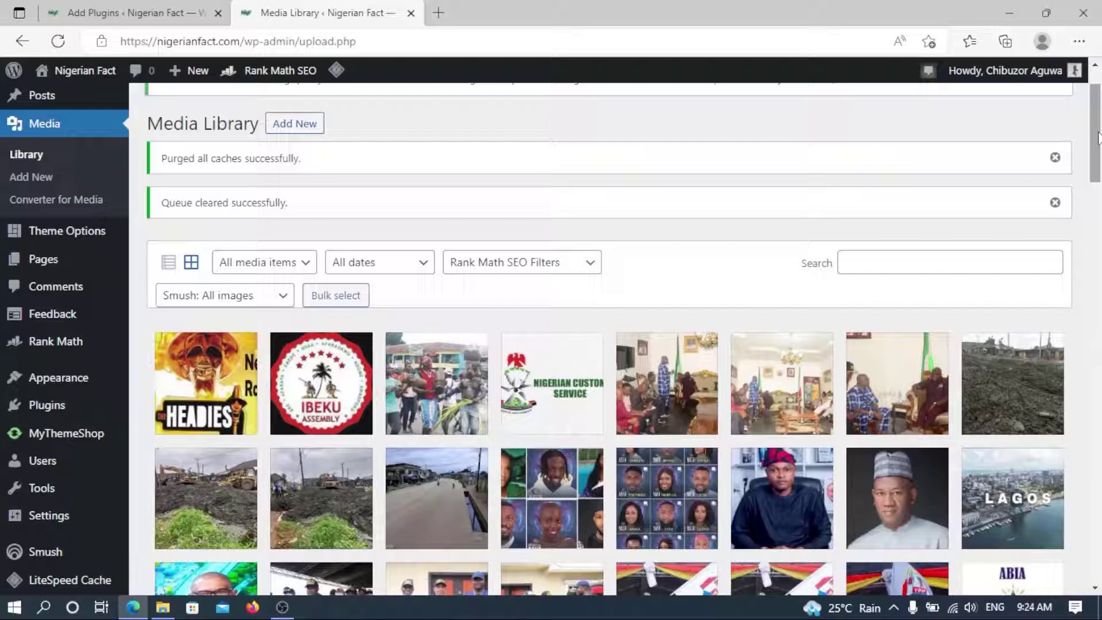
mouse_move(1098, 137)
mouse_down()
mouse_move(1100, 204)
mouse_move(1100, 127)
mouse_up()
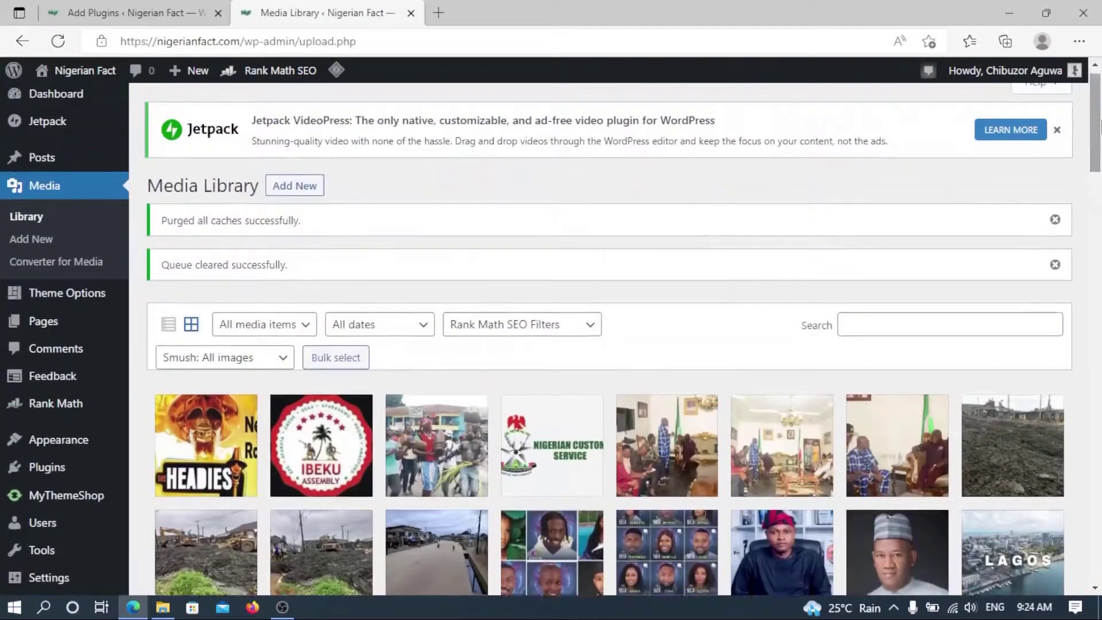
drag(1100, 141, 1100, 376)
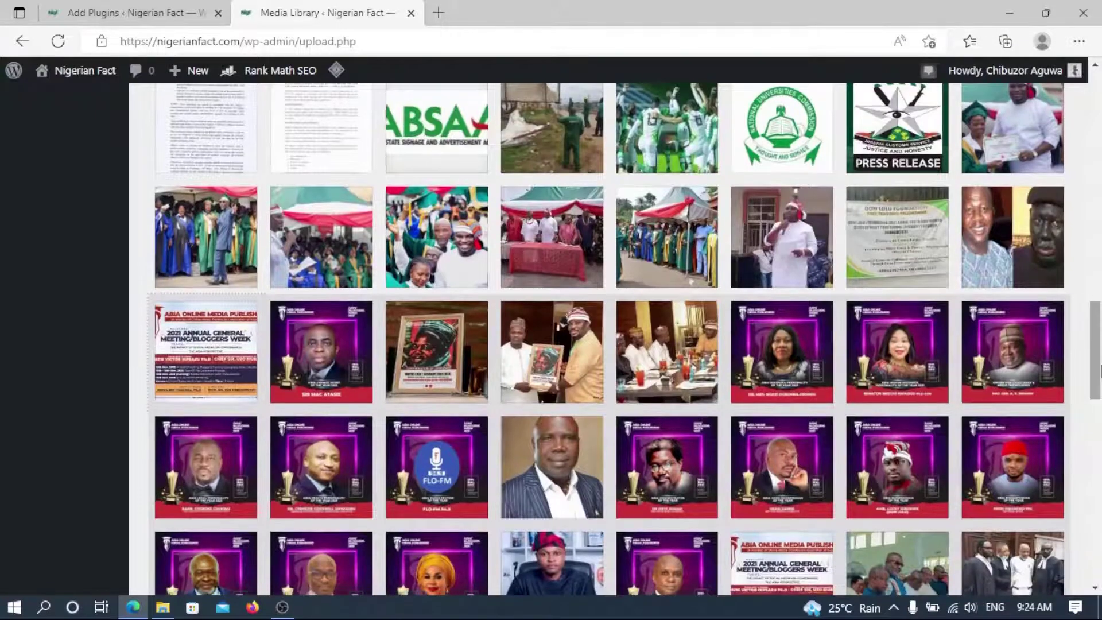
drag(1100, 371, 1100, 490)
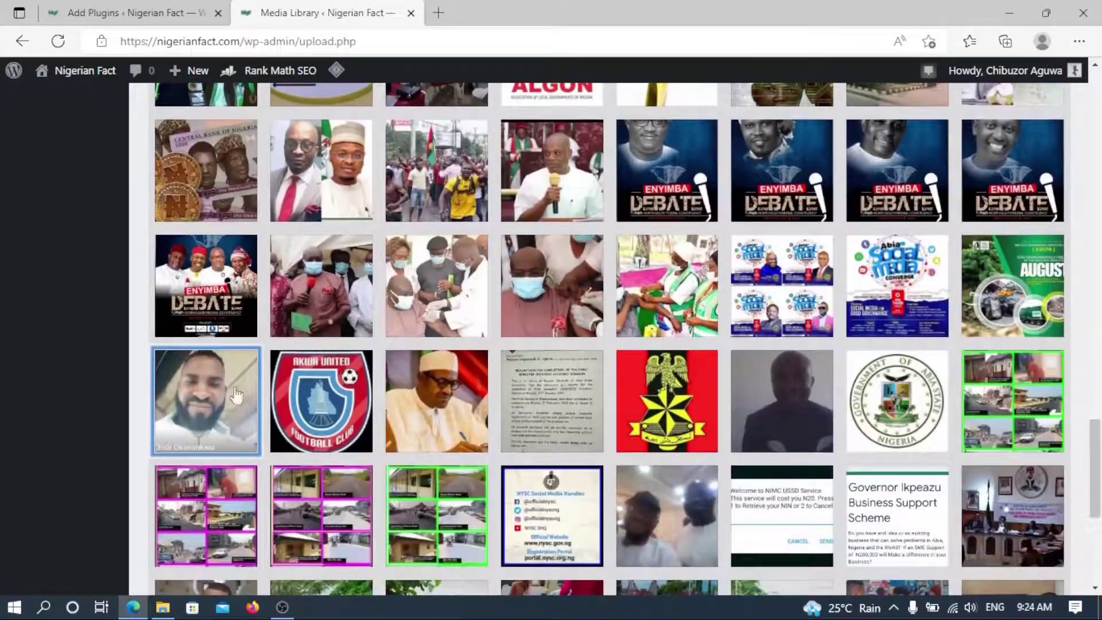
click(205, 403)
drag(1098, 505, 1098, 317)
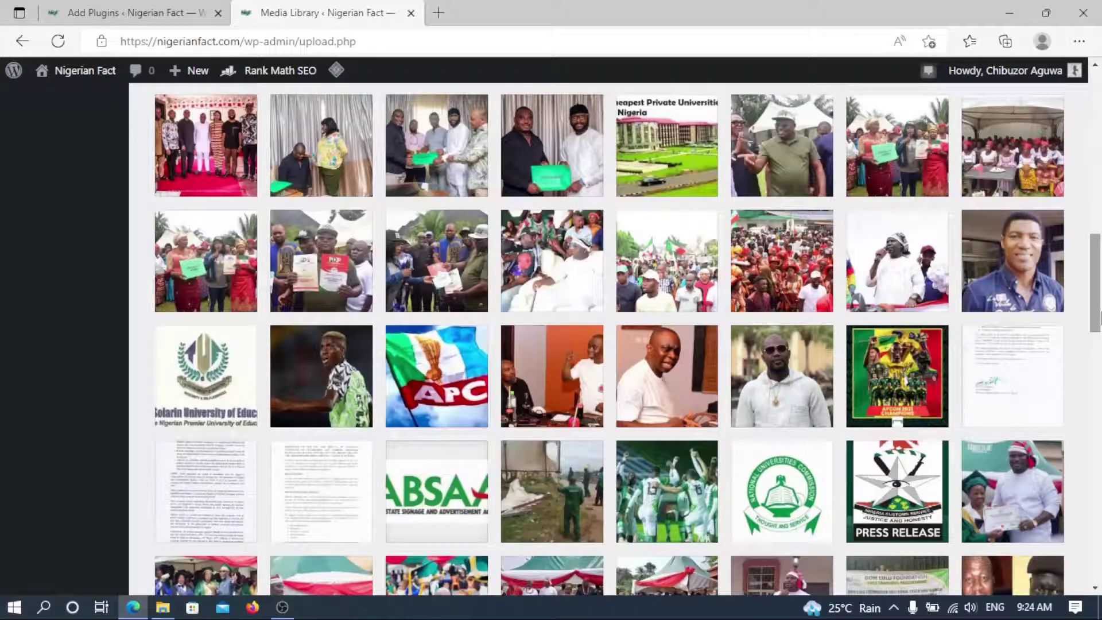
drag(1100, 315, 1100, 143)
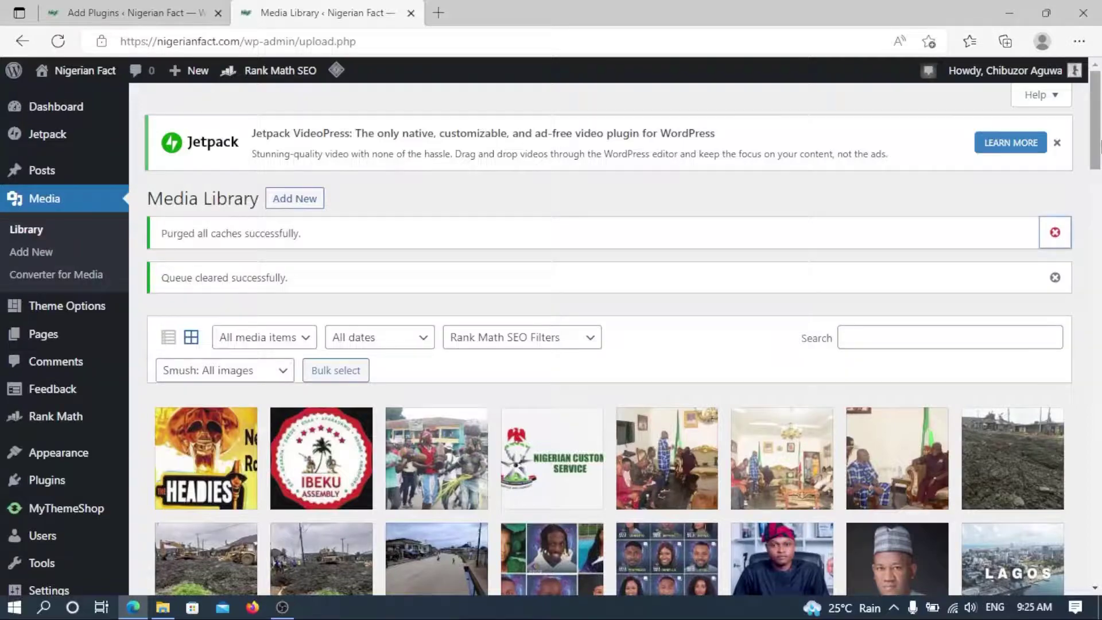
drag(1095, 144, 1100, 104)
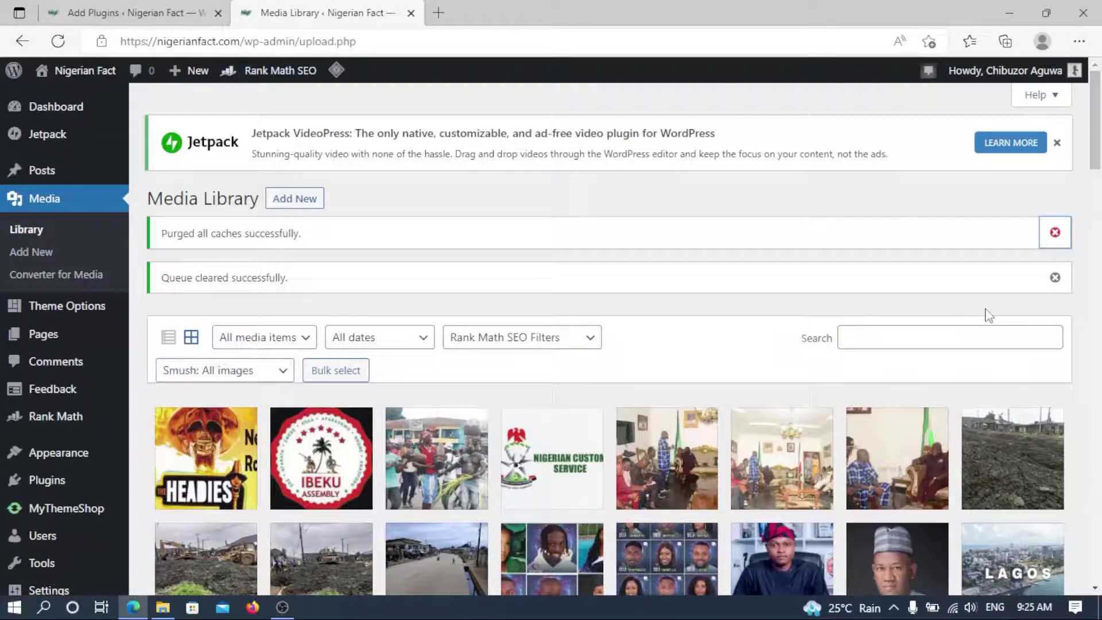
drag(1097, 167, 1099, 112)
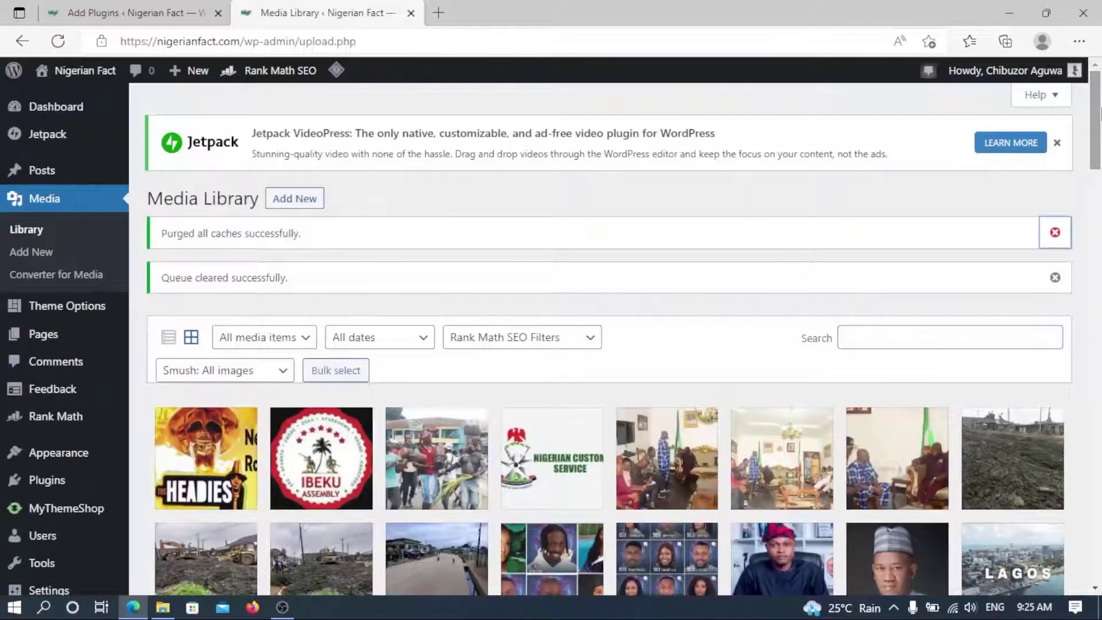
Search the plugin directory on the already open Add Plugins page for "media cleaner"
click(146, 15)
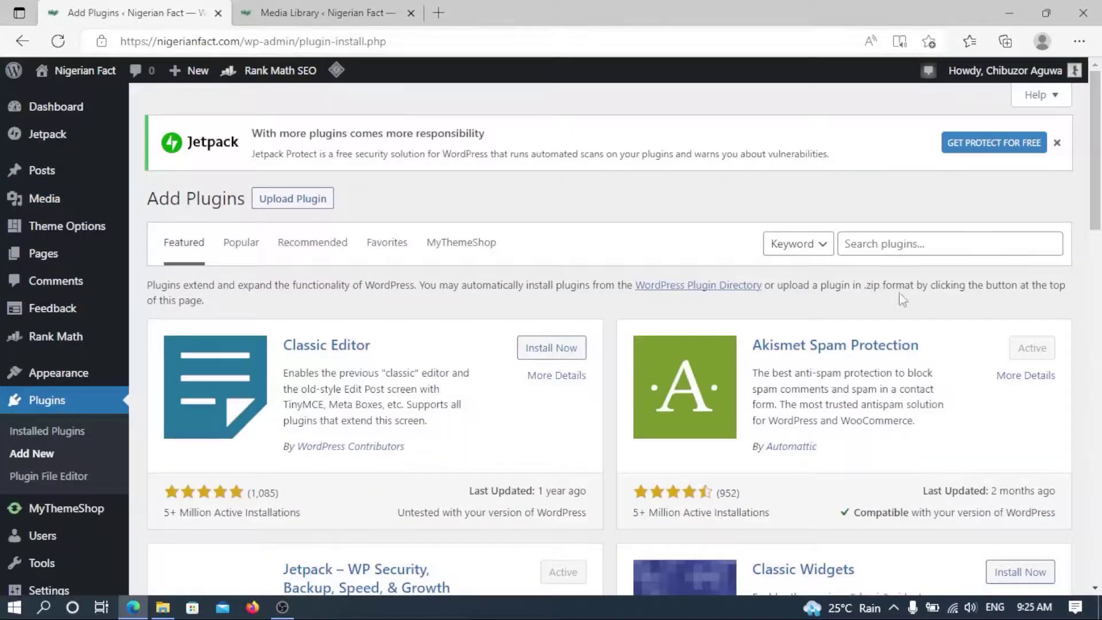
click(905, 241)
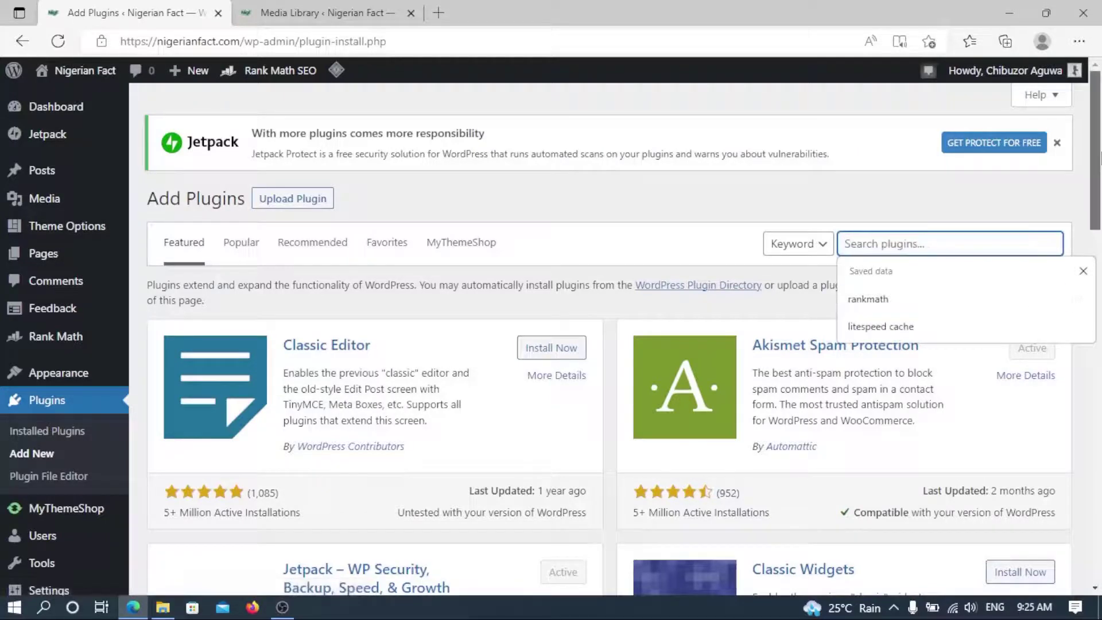
scroll(180, 381, down, 1)
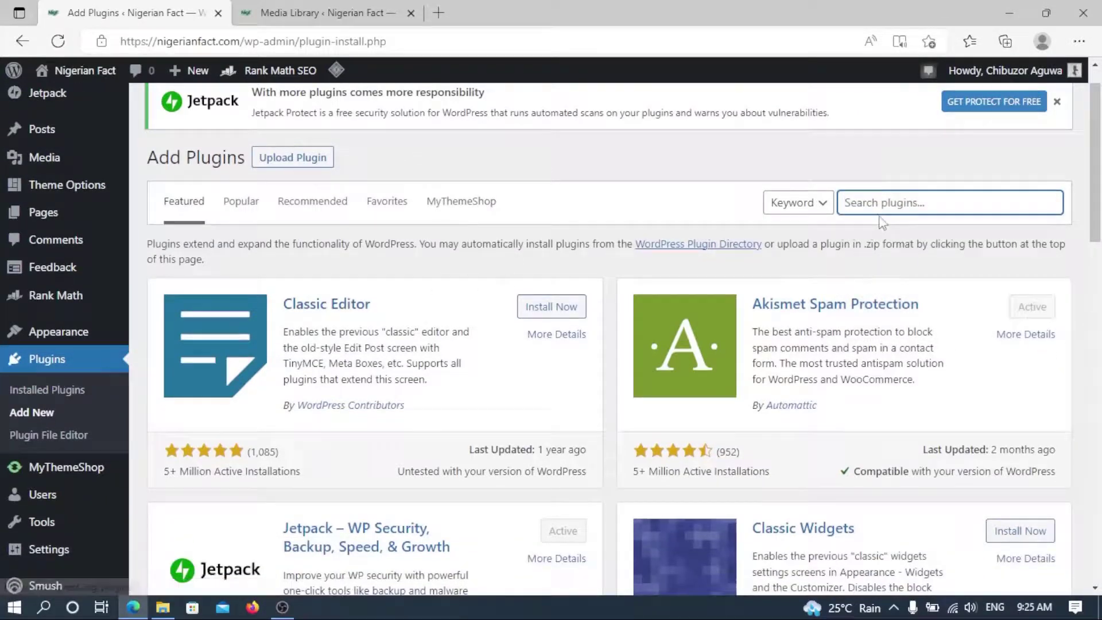
click(868, 195)
text(media )
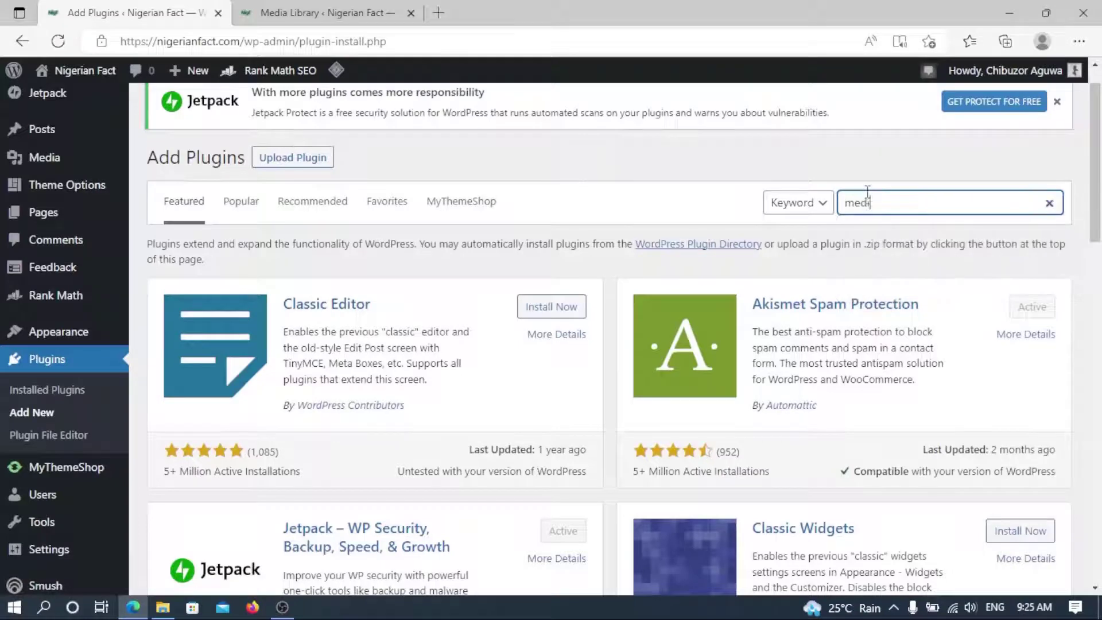
text(cleaner)
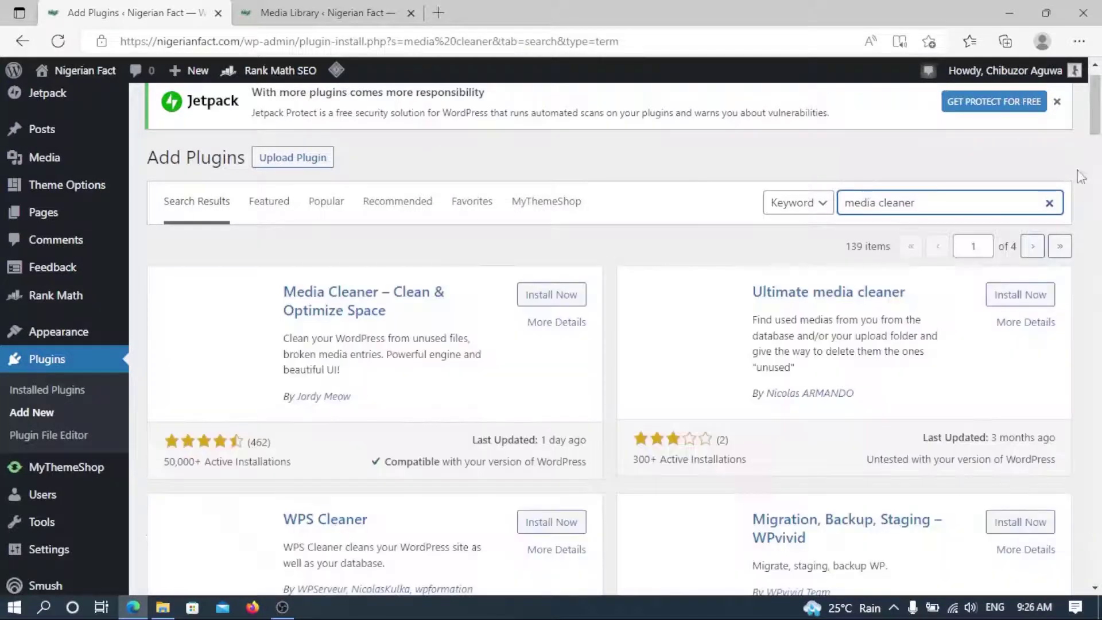
Install and activate the plugin "Media Cleaner – Clean & Optimize Space"
click(1005, 7)
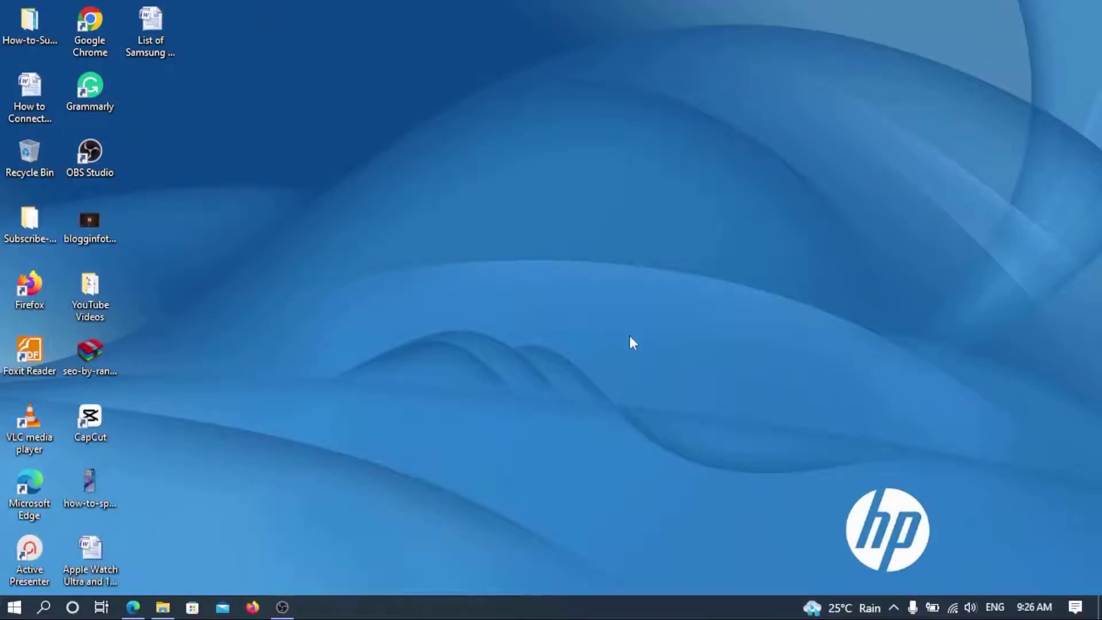
click(133, 606)
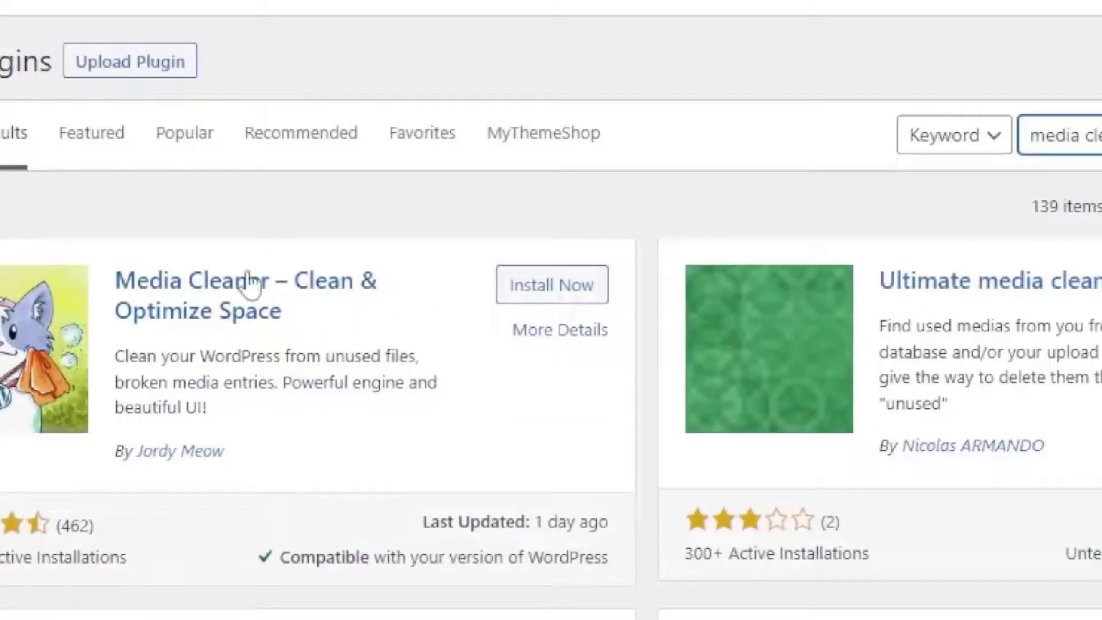
click(565, 287)
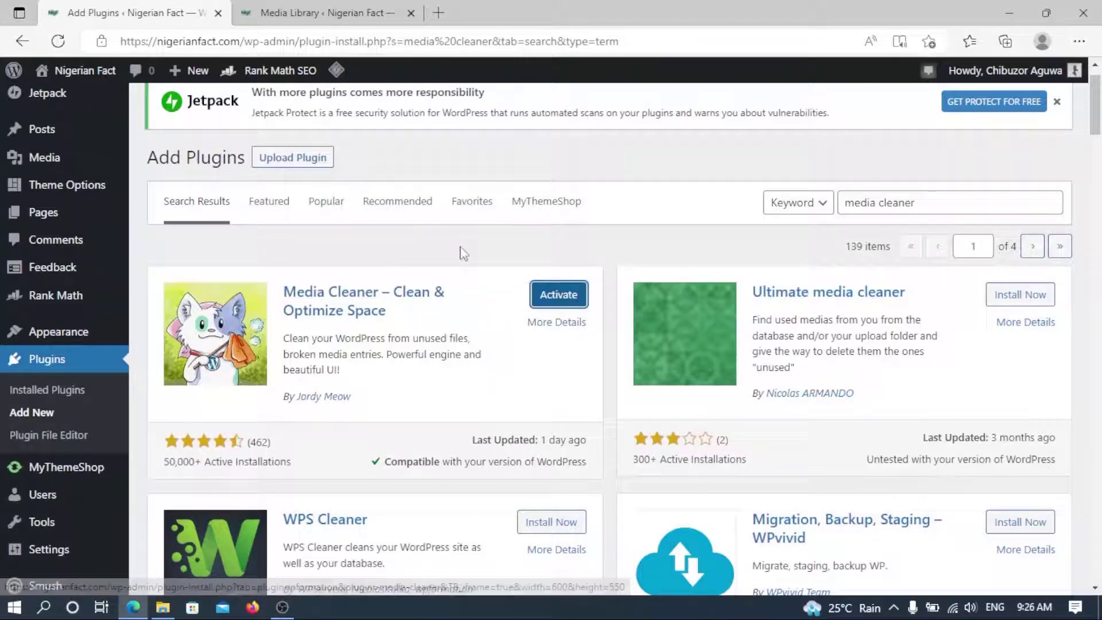
click(566, 301)
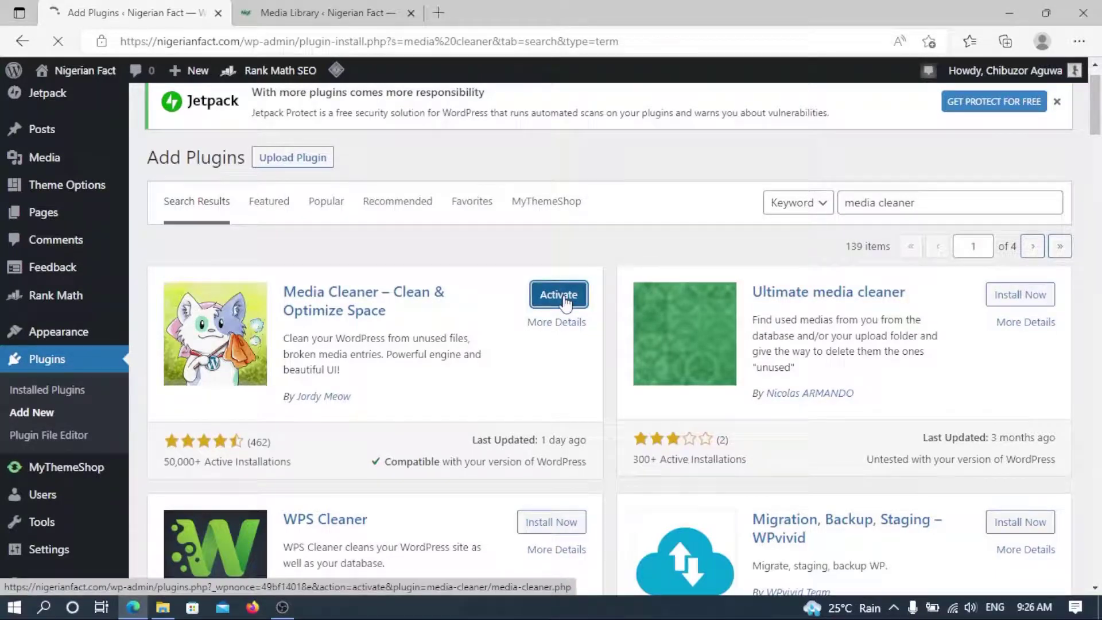
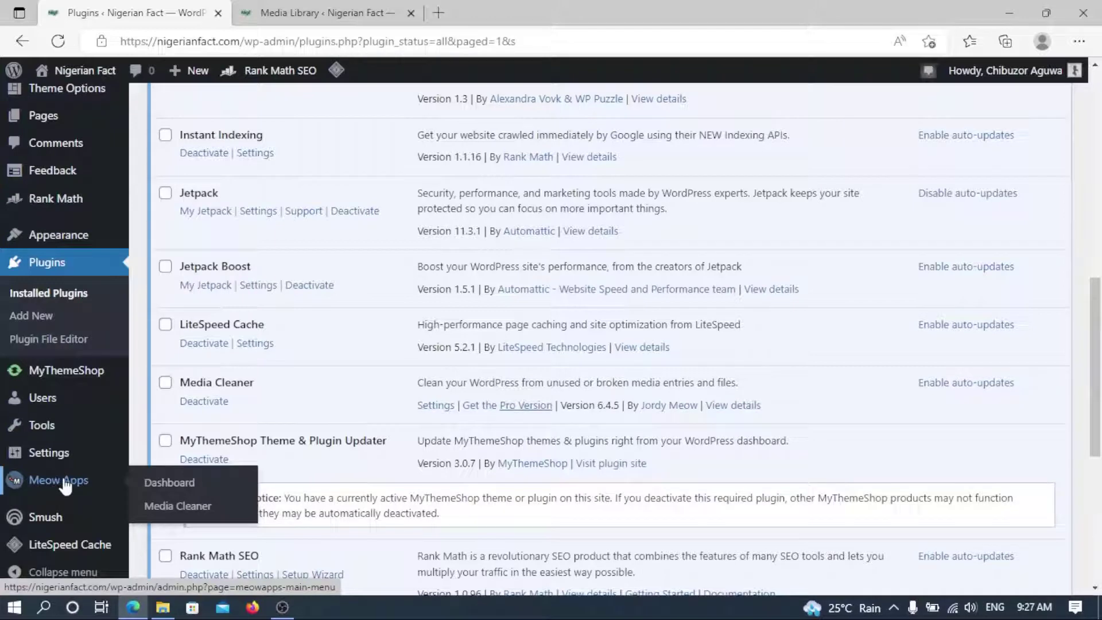
Enable the Images Only filter for the Media Library scan in the Media Cleaner settings
click(181, 509)
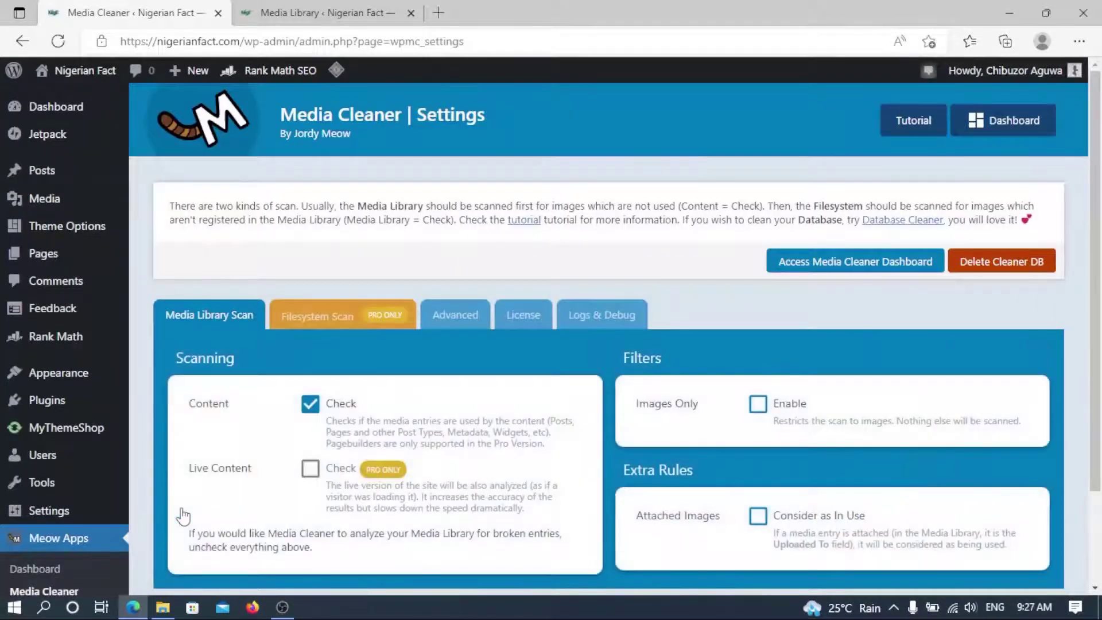
scroll(1099, 293, down, 2)
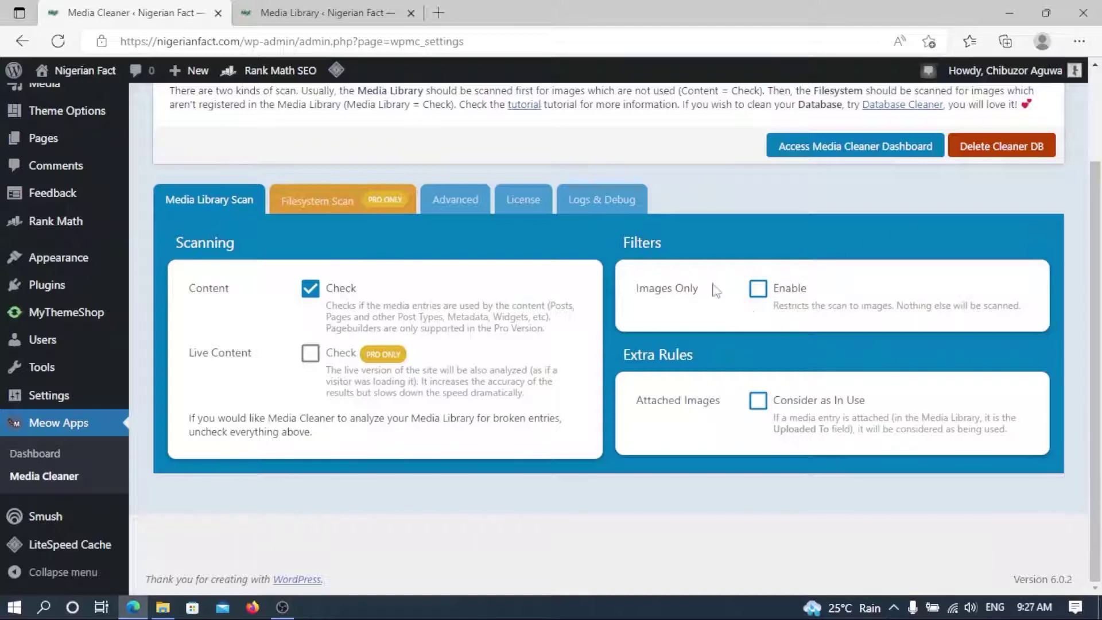
click(775, 292)
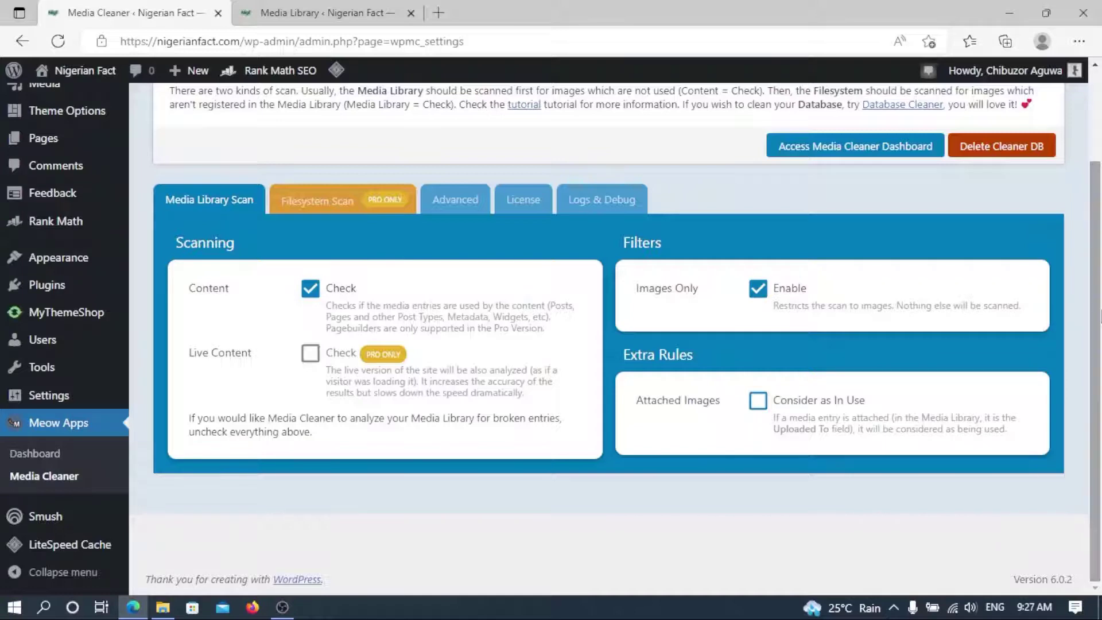
scroll(1100, 314, up, 1)
scroll(1100, 314, down, 1)
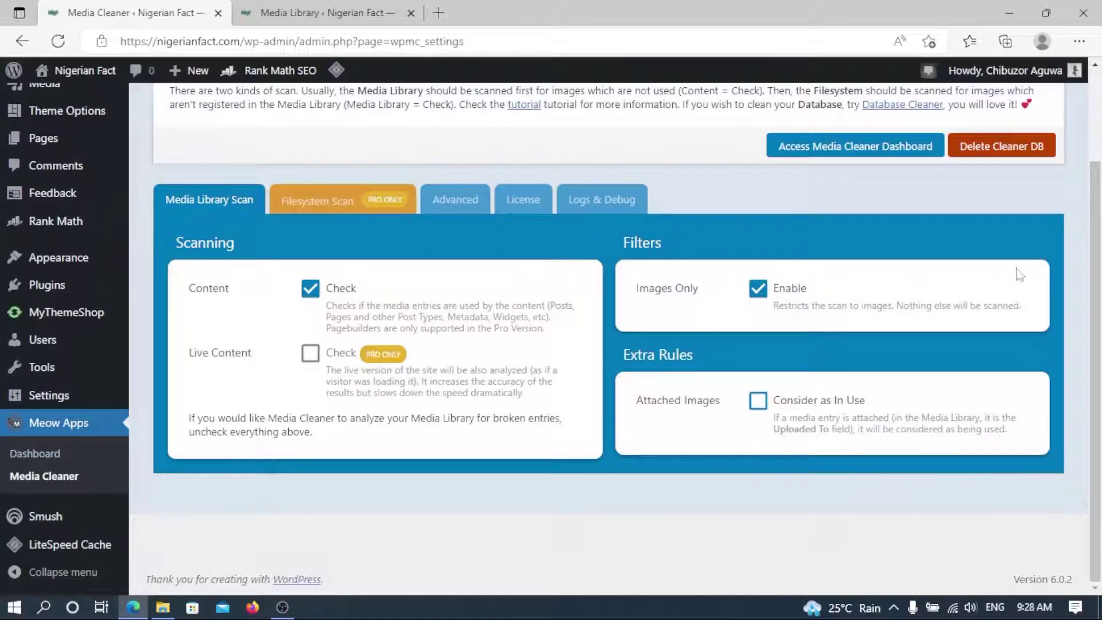
Open the Media Cleaner dashboard and start a scan of the Media Library
drag(1100, 279, 1100, 203)
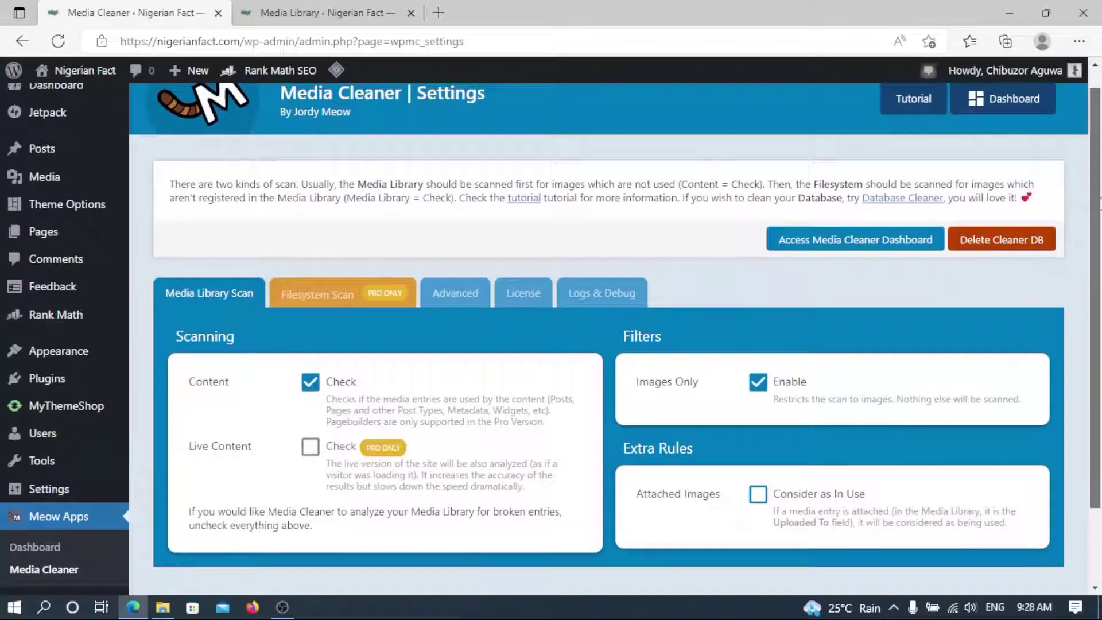
mouse_move(72, 186)
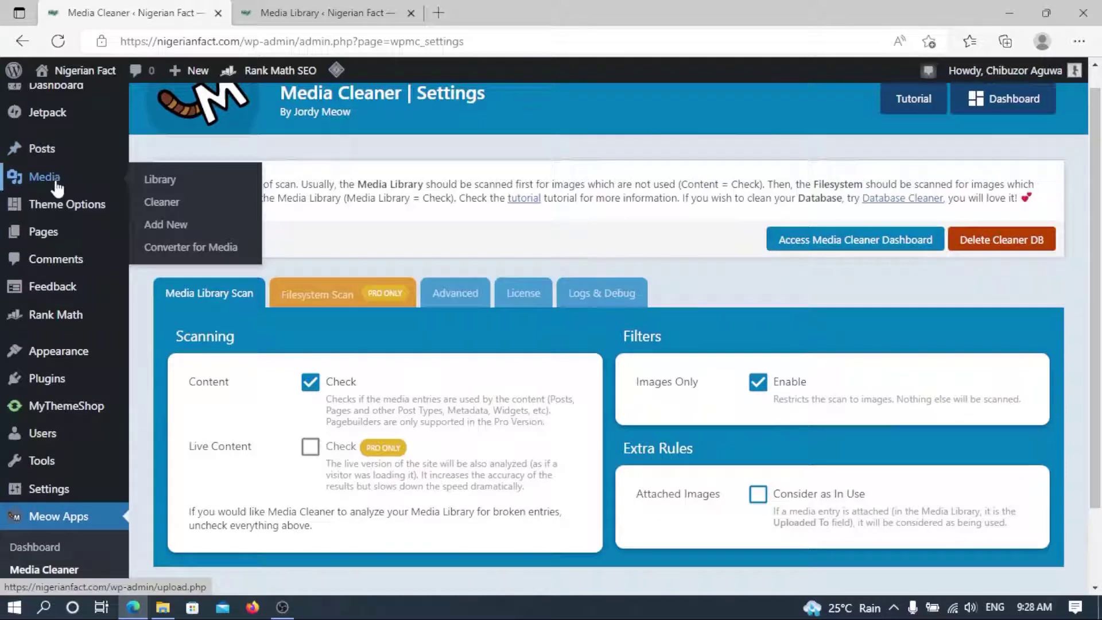
click(168, 210)
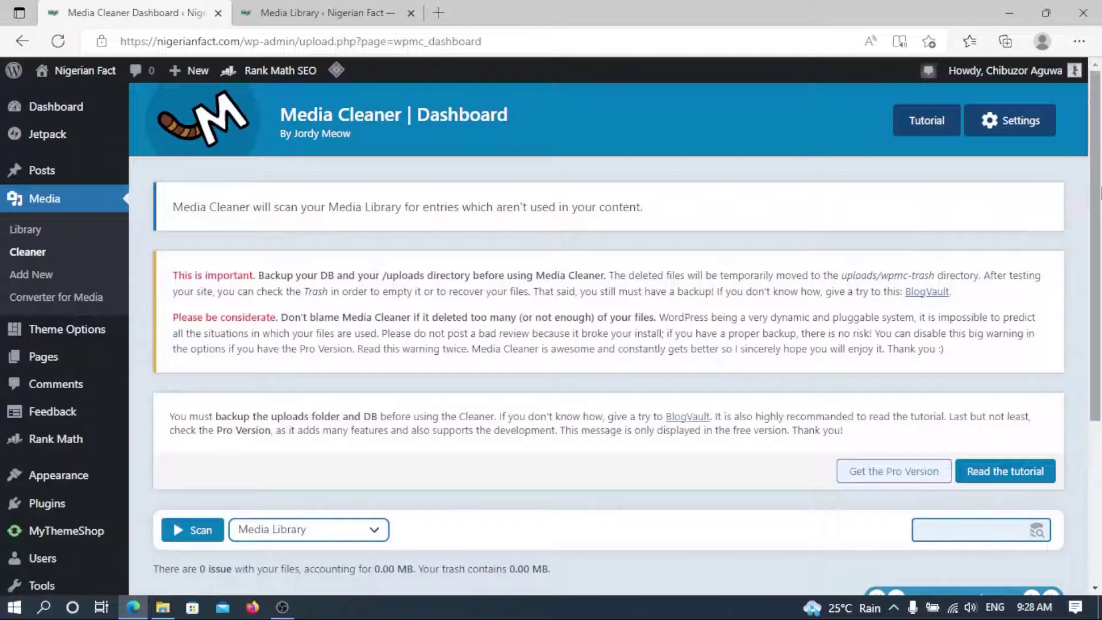
scroll(1101, 195, down, 5)
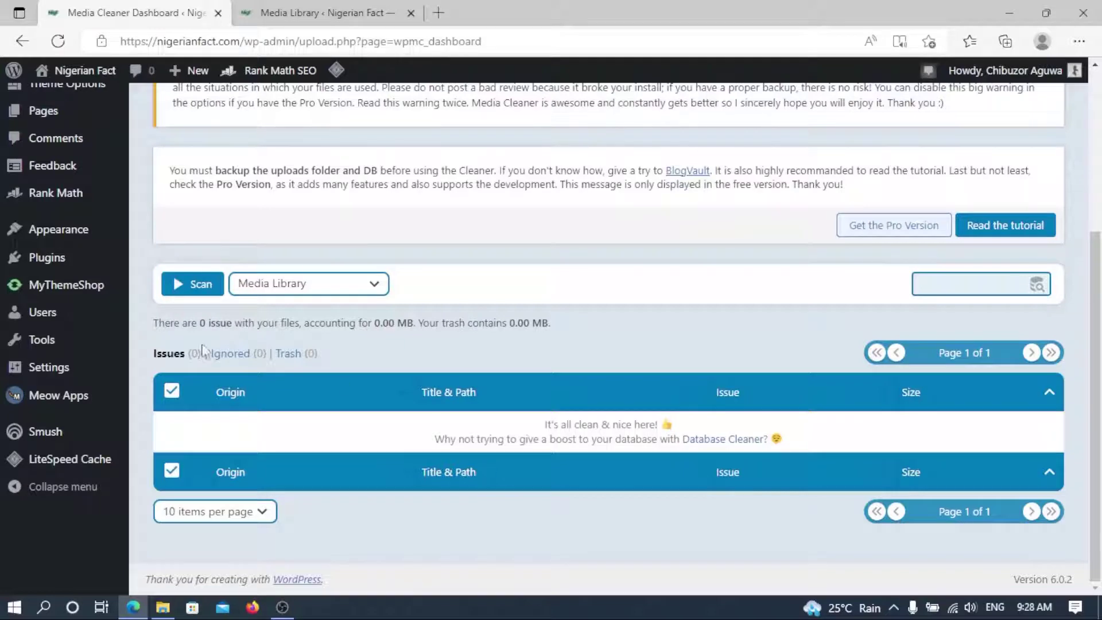
click(205, 291)
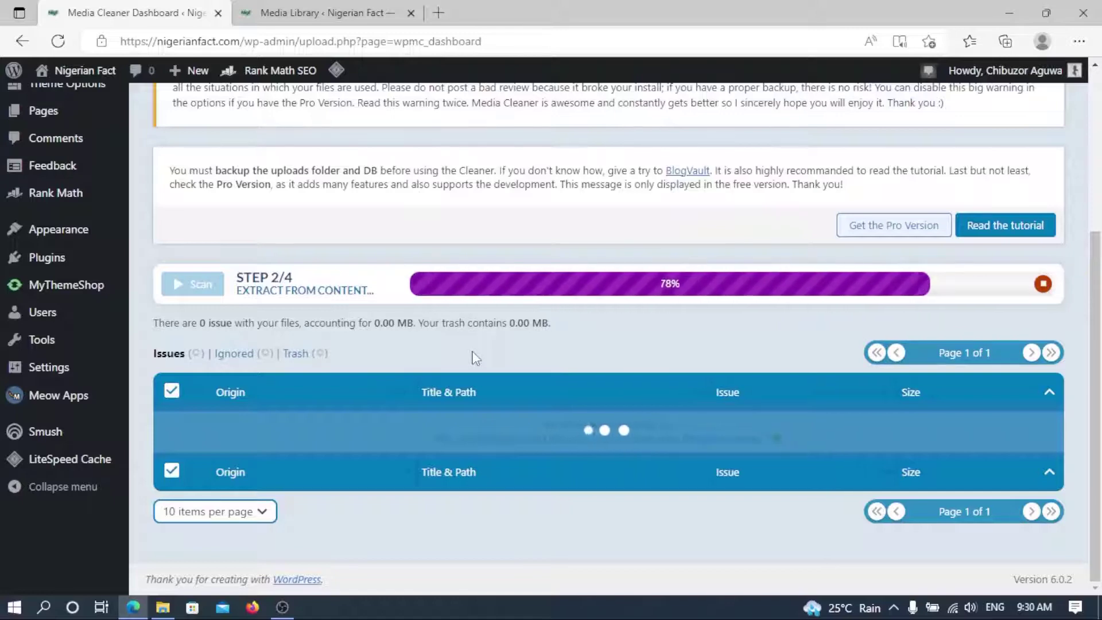
Check the Media Library page while the scan runs and return to the Media Cleaner dashboard
click(331, 8)
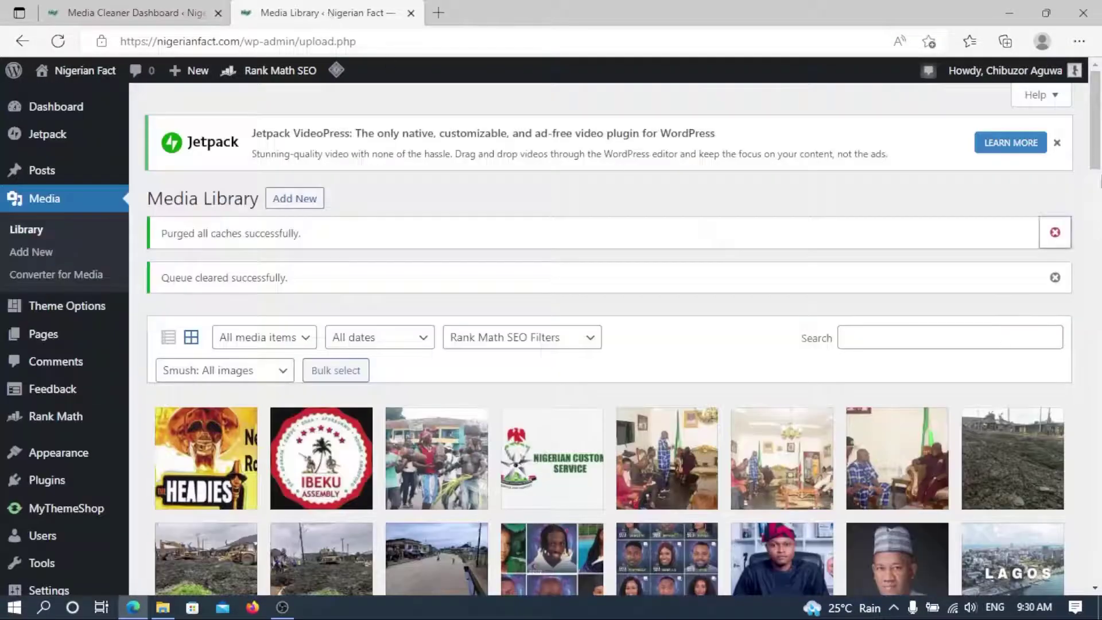
drag(1100, 181, 163, 32)
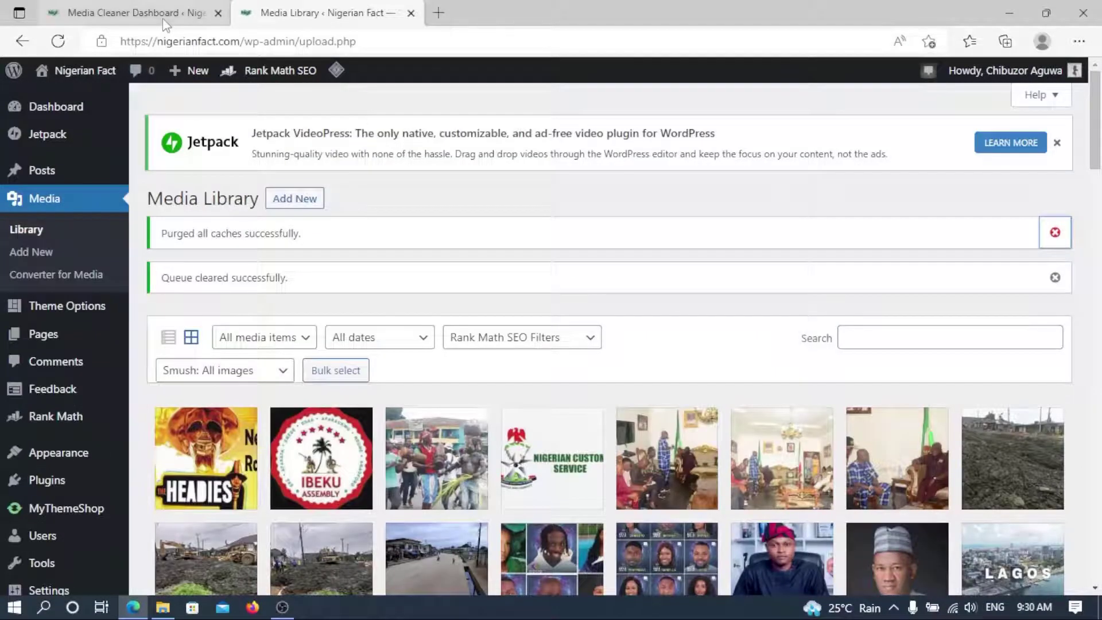
click(163, 17)
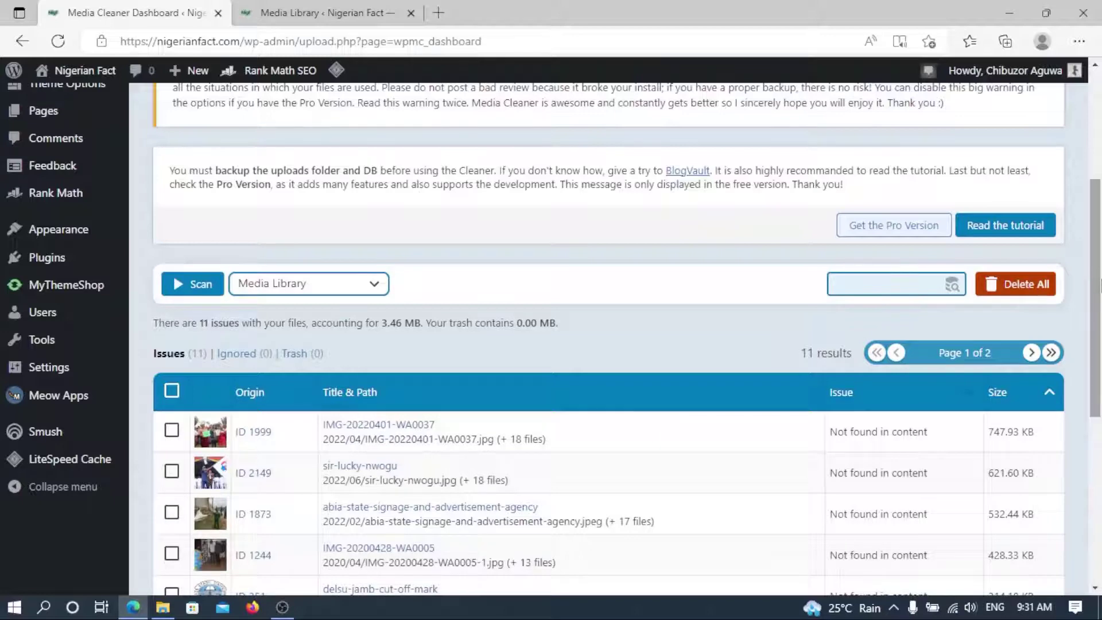
Review the list of media entries that the scan flagged as not found in content
drag(1100, 286, 1100, 445)
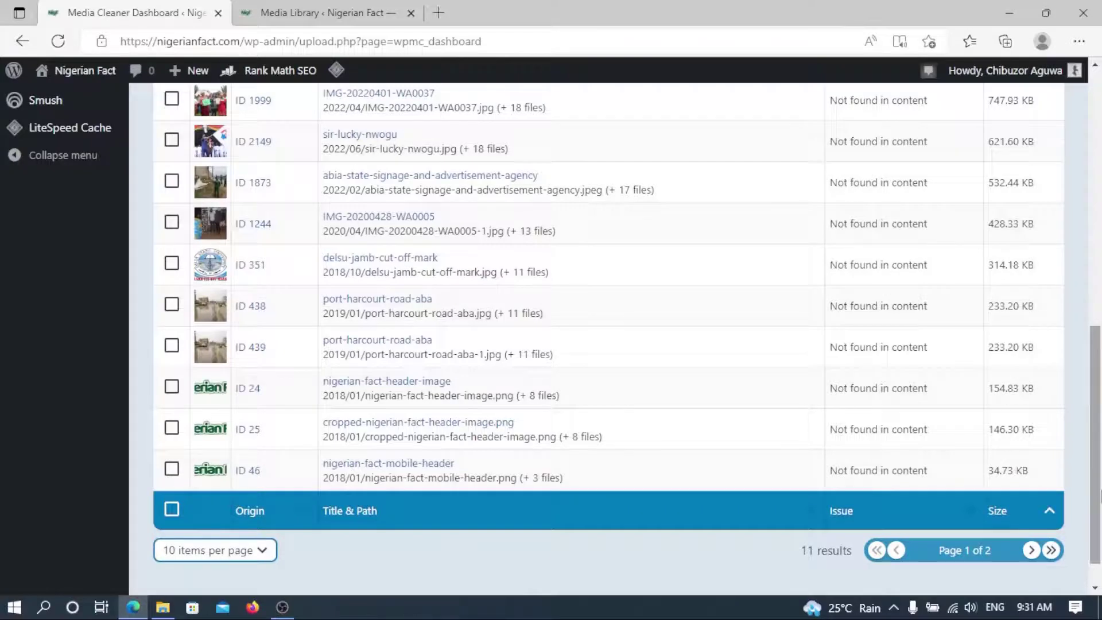
drag(1096, 495, 1100, 353)
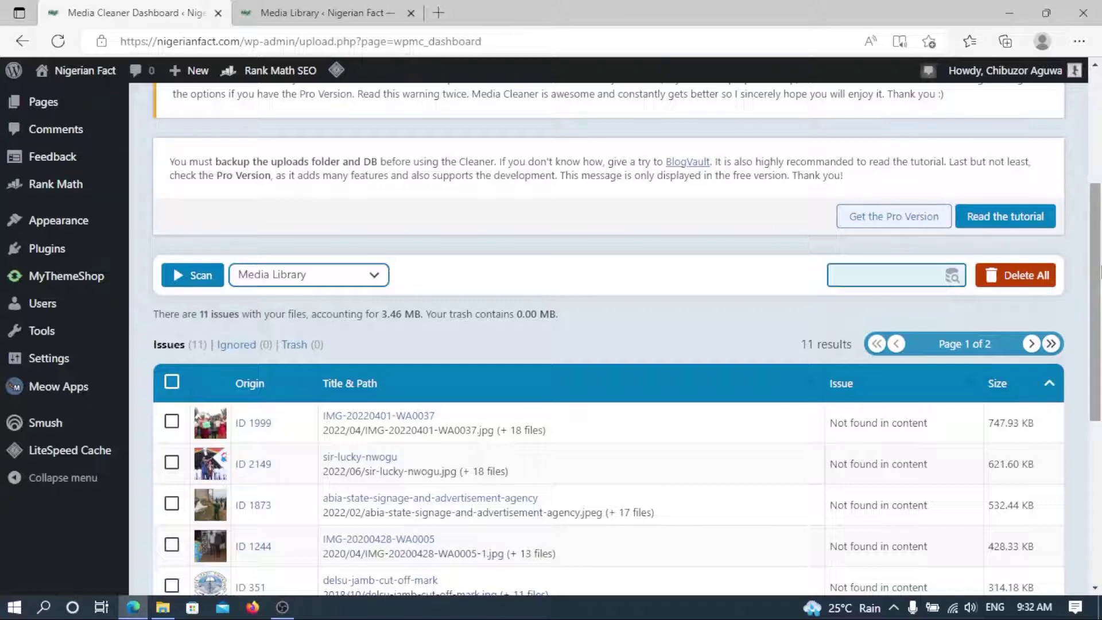
drag(1100, 270, 1099, 310)
scroll(437, 321, down, 3)
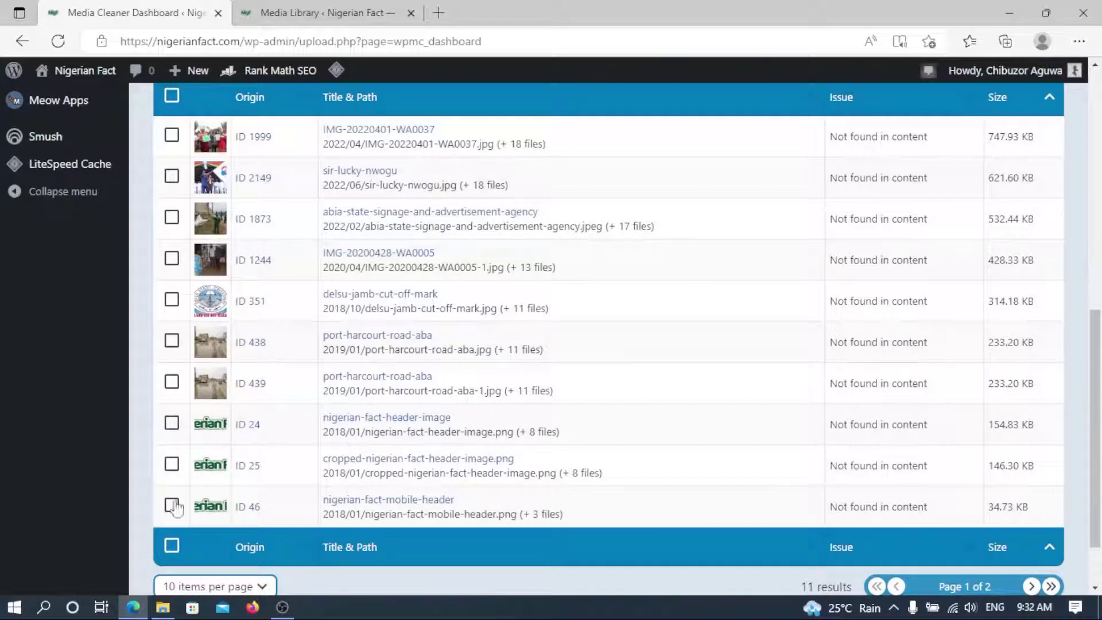
Ignore the flagged nigerian-fact-header-image, cropped-nigerian-fact-header-image.png and nigerian-fact-mobile-header entries in the Media Cleaner issues list
drag(1100, 471, 1100, 241)
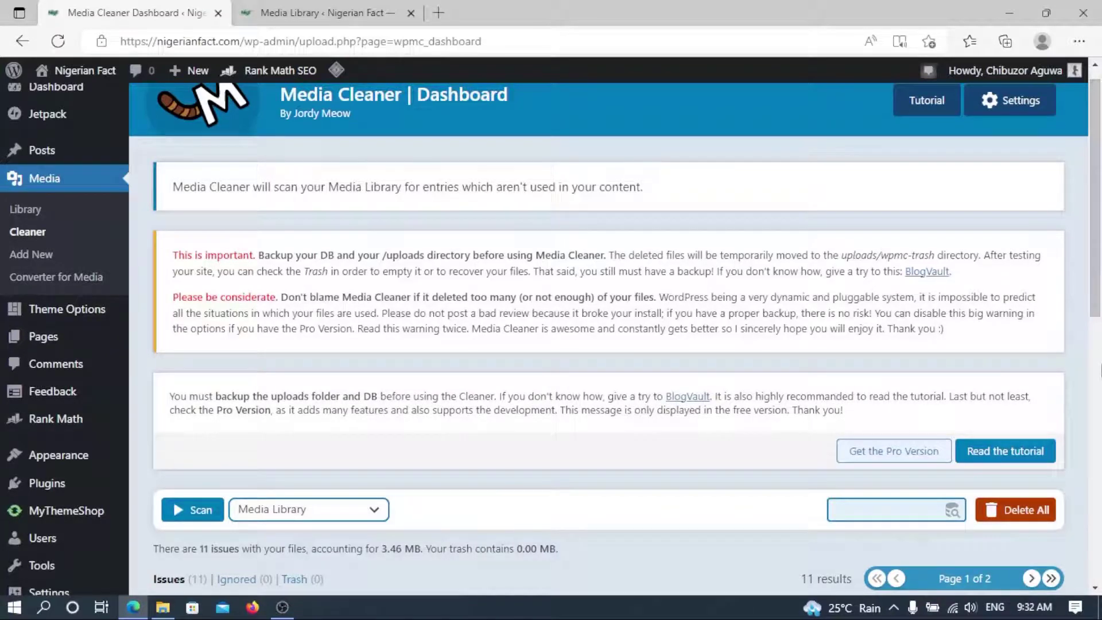
drag(1101, 285, 1100, 475)
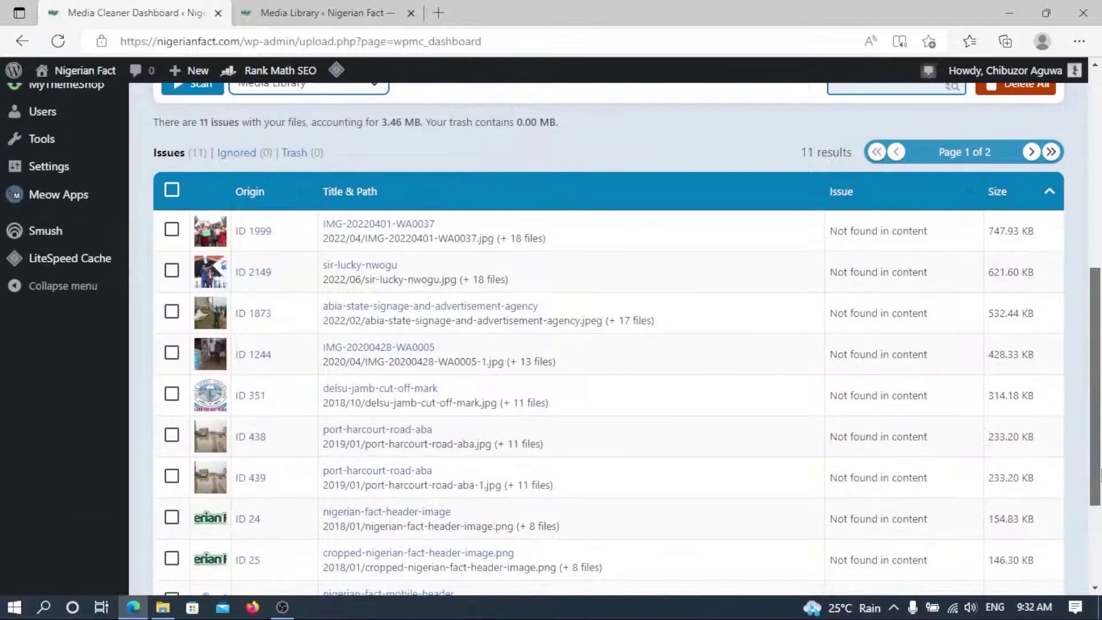
scroll(1100, 474, up, 2)
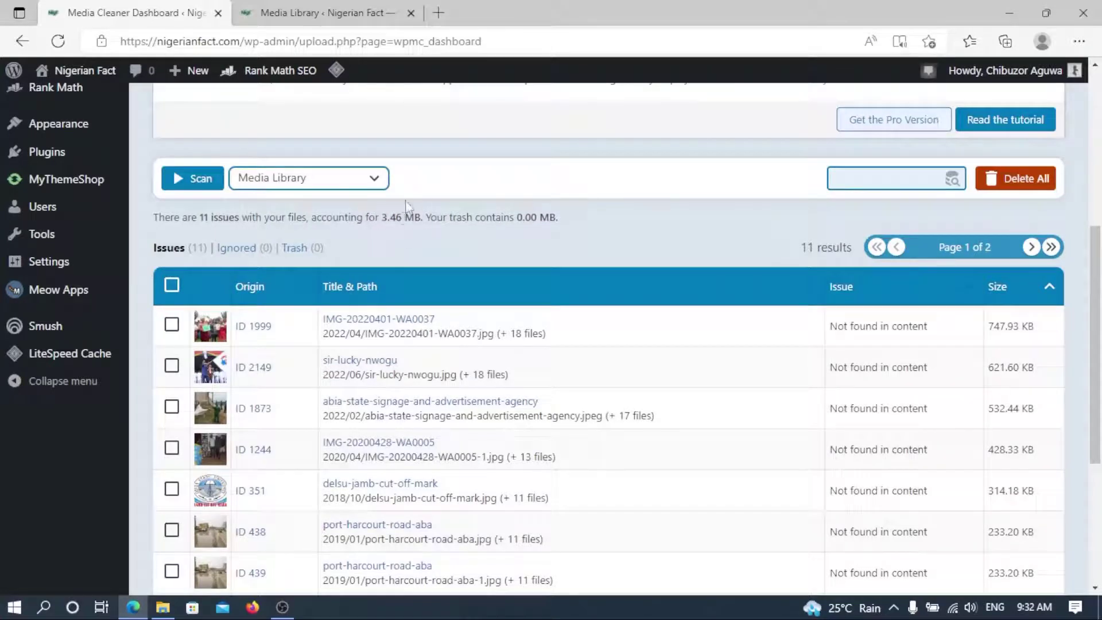
drag(1100, 308, 1100, 396)
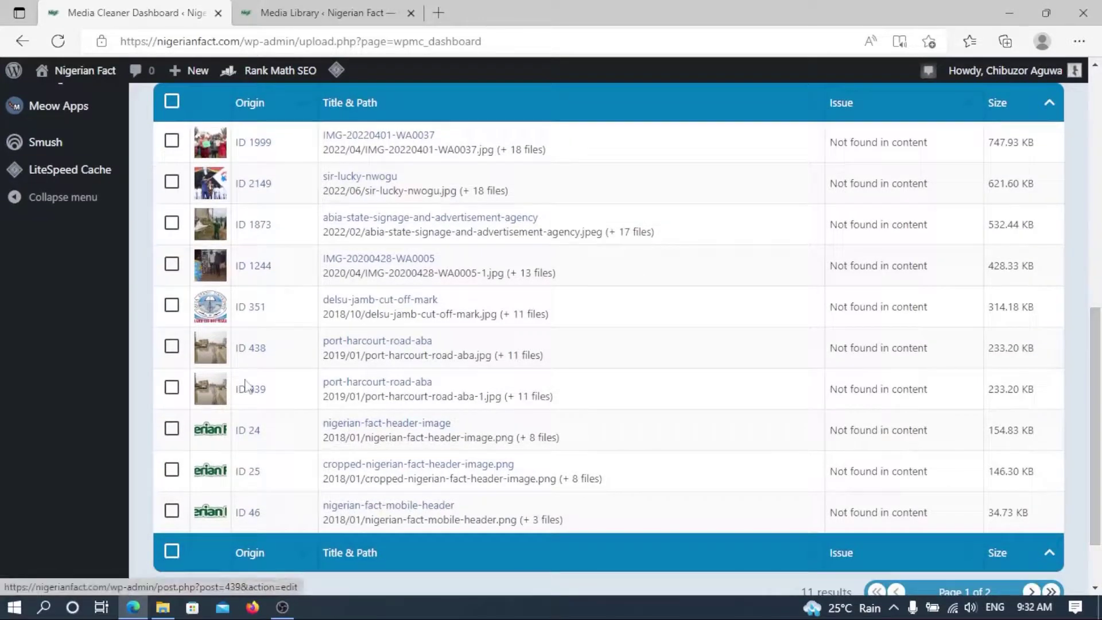
click(172, 429)
click(171, 470)
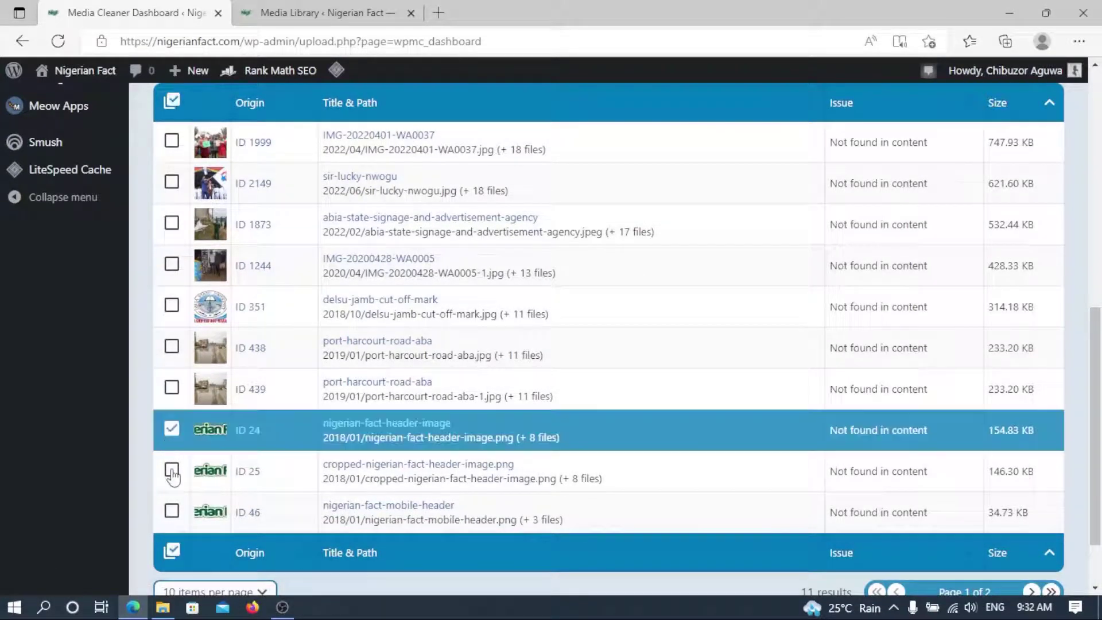
click(172, 511)
drag(1099, 471, 1100, 391)
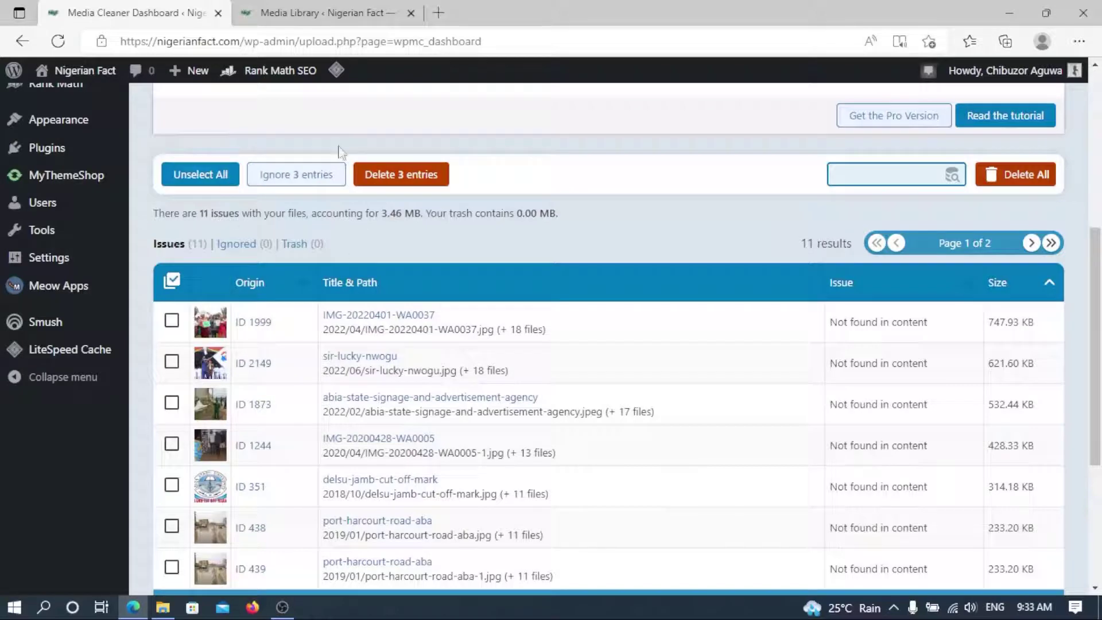
click(311, 179)
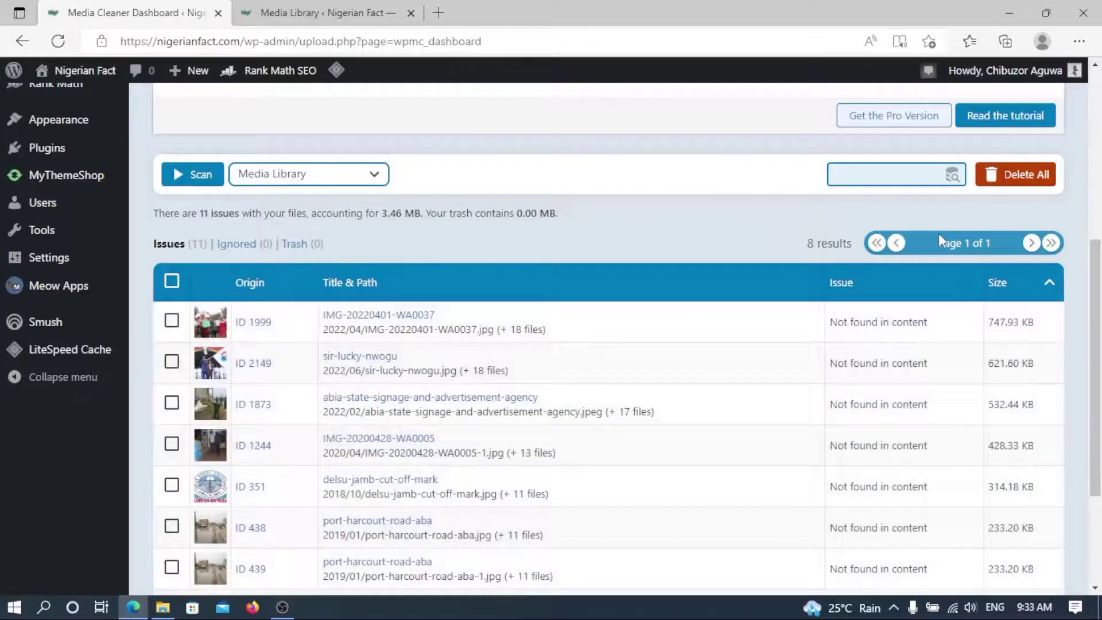
Ignore the flagged nigerian-fact-amp-header entry in the issues list as well
scroll(608, 339, down, 3)
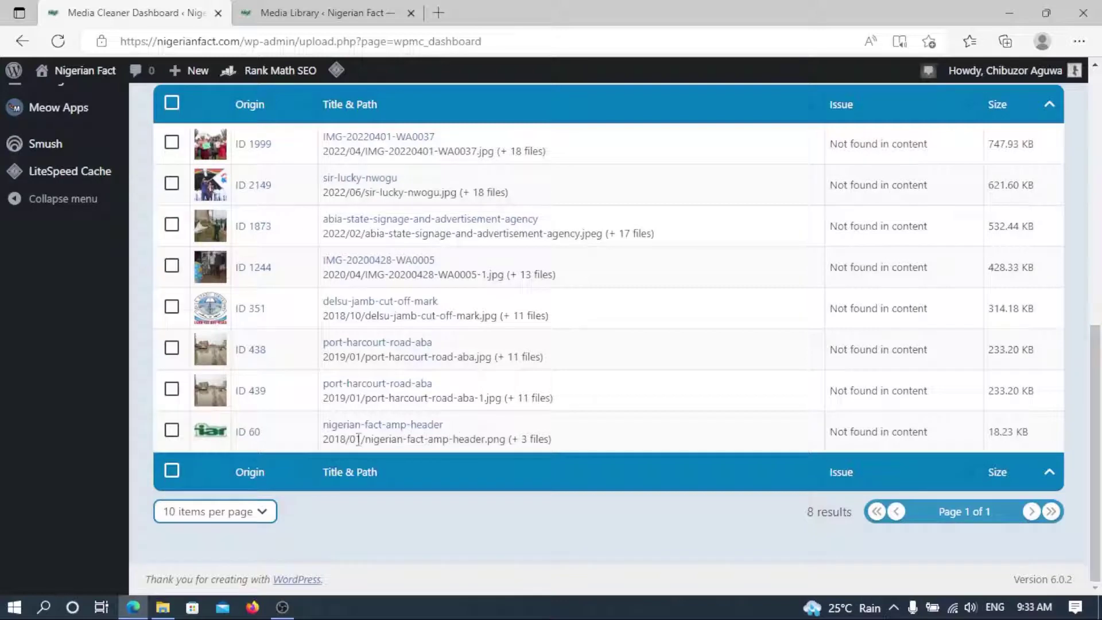
click(172, 431)
scroll(1096, 439, up, 6)
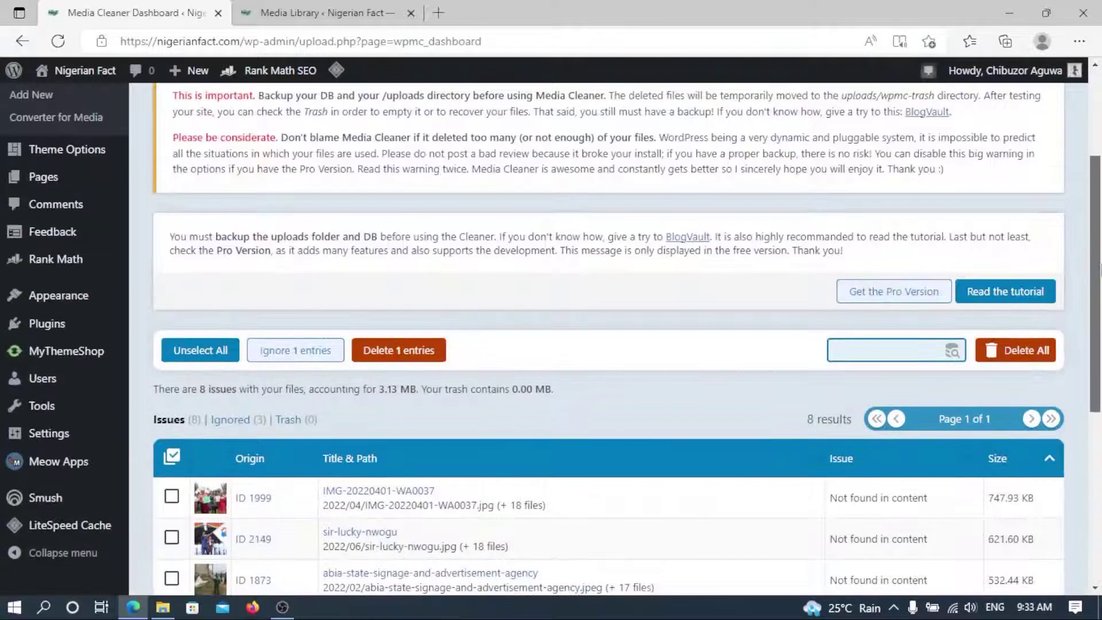
click(304, 350)
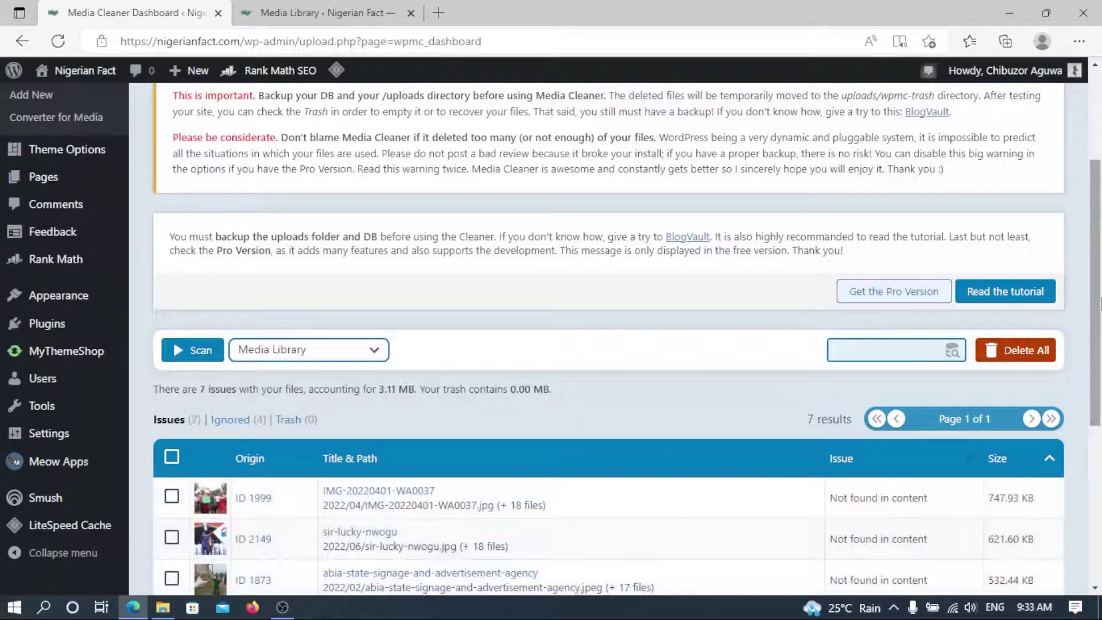
Select all remaining entries in the Media Cleaner issues list and delete them
drag(1101, 305, 1100, 462)
scroll(1100, 474, up, 1)
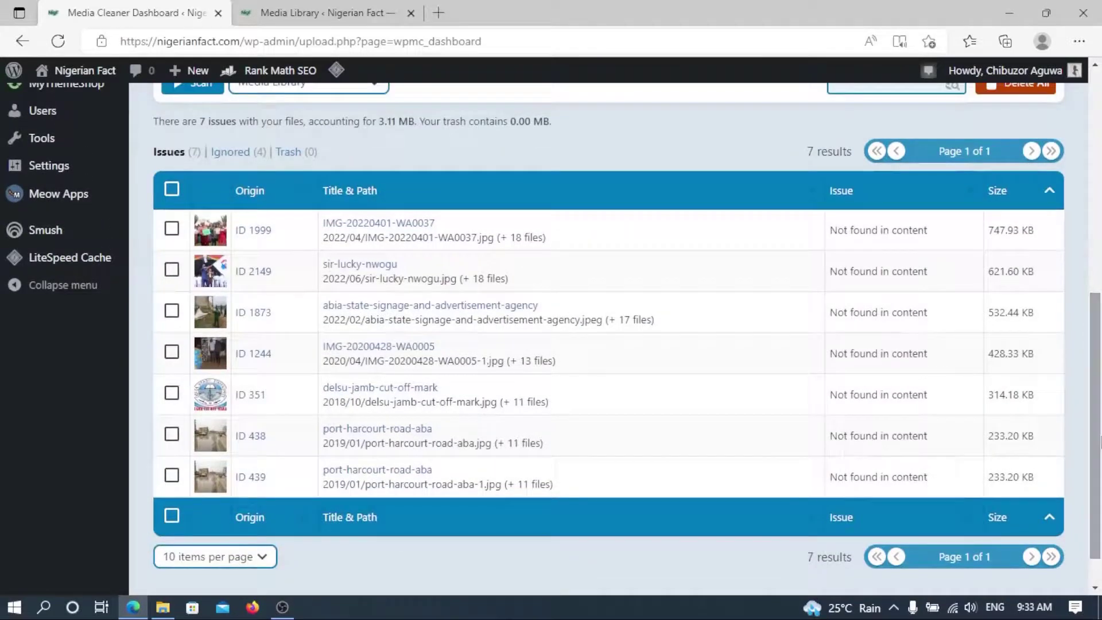
scroll(1100, 442, up, 1)
scroll(903, 359, down, 2)
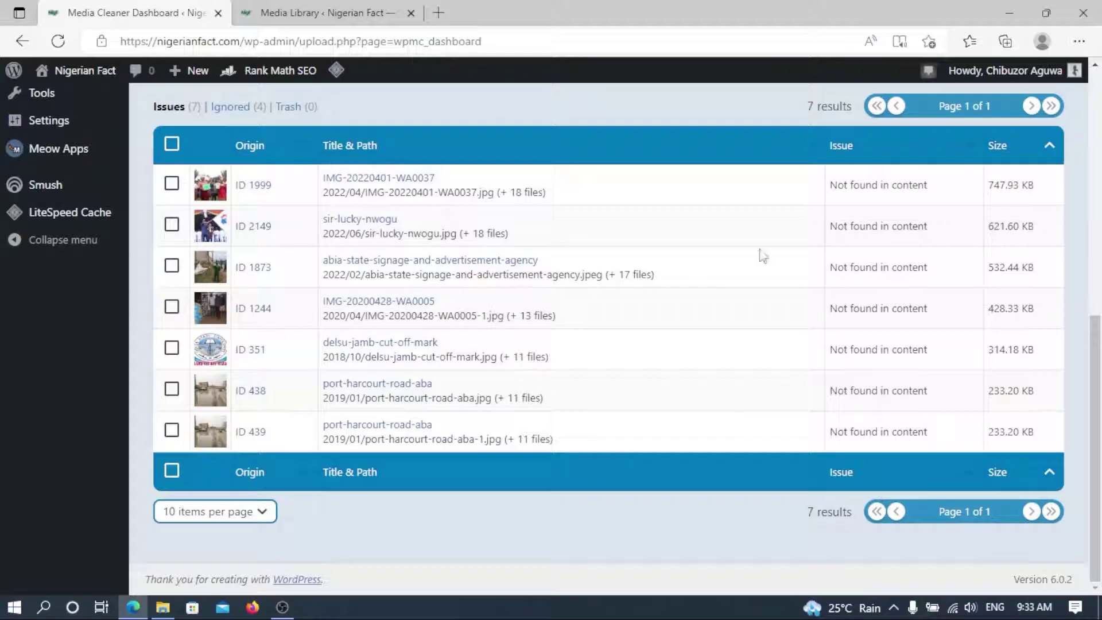
scroll(1100, 370, up, 3)
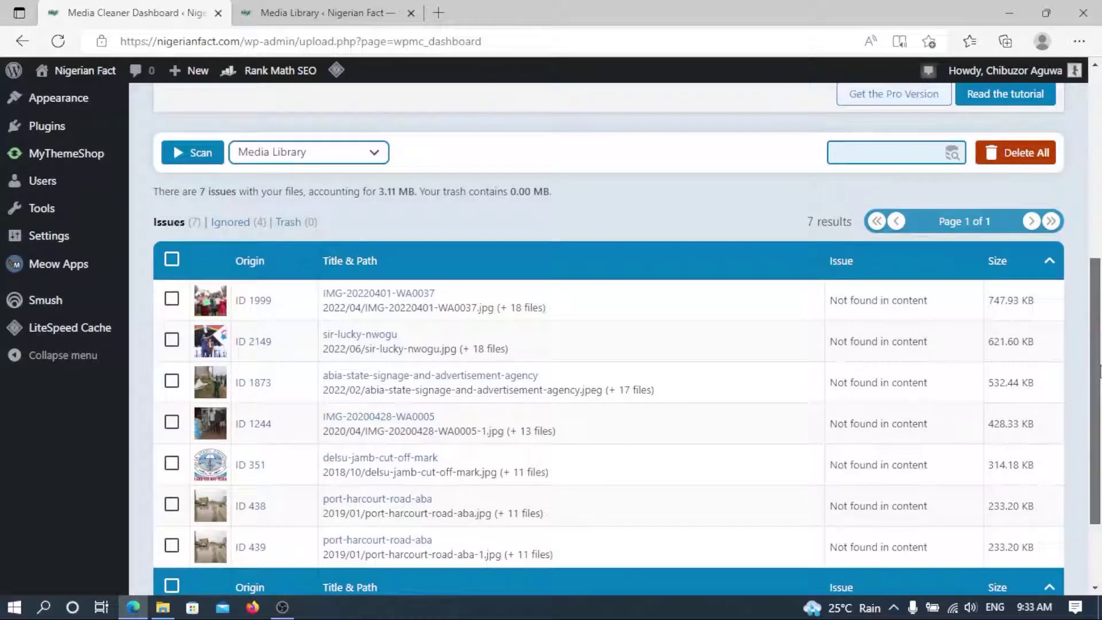
click(178, 259)
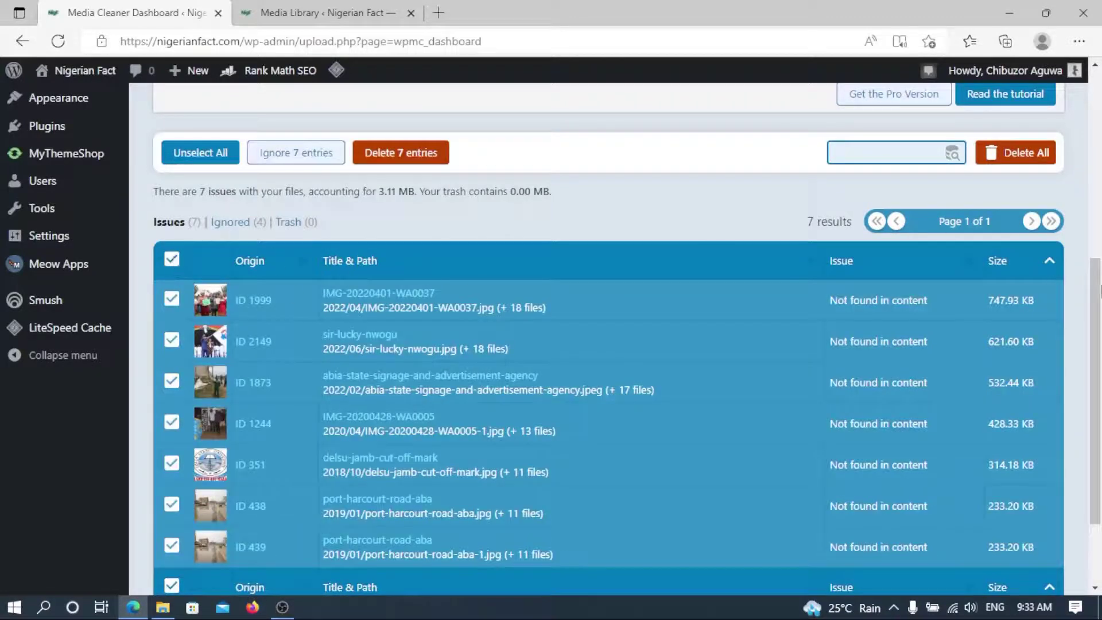
scroll(1100, 322, down, 1)
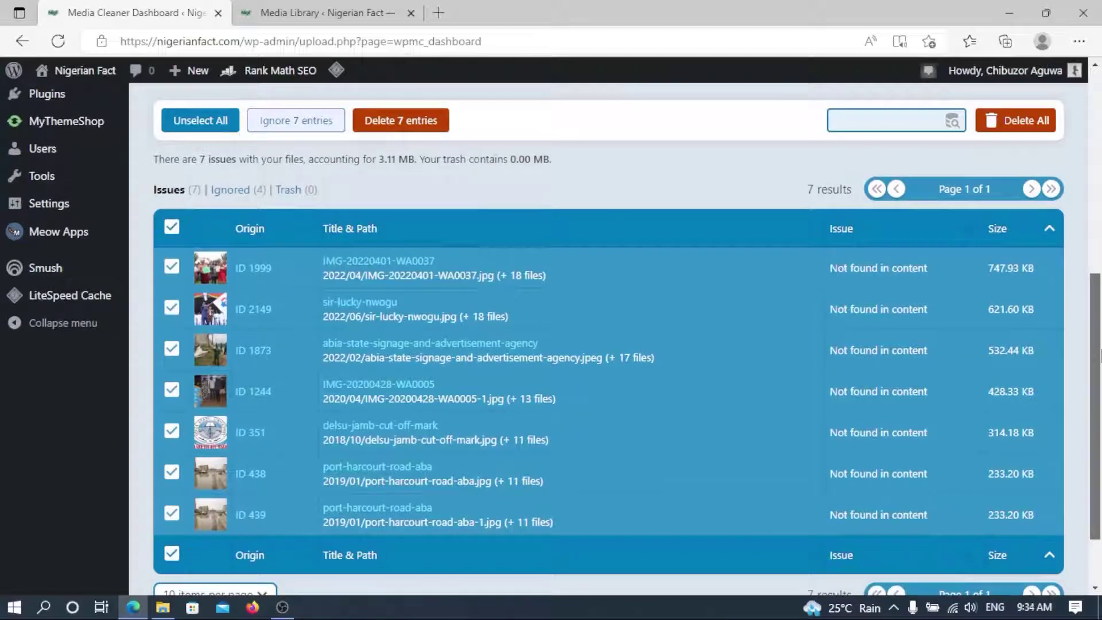
drag(1100, 356, 1100, 257)
click(376, 318)
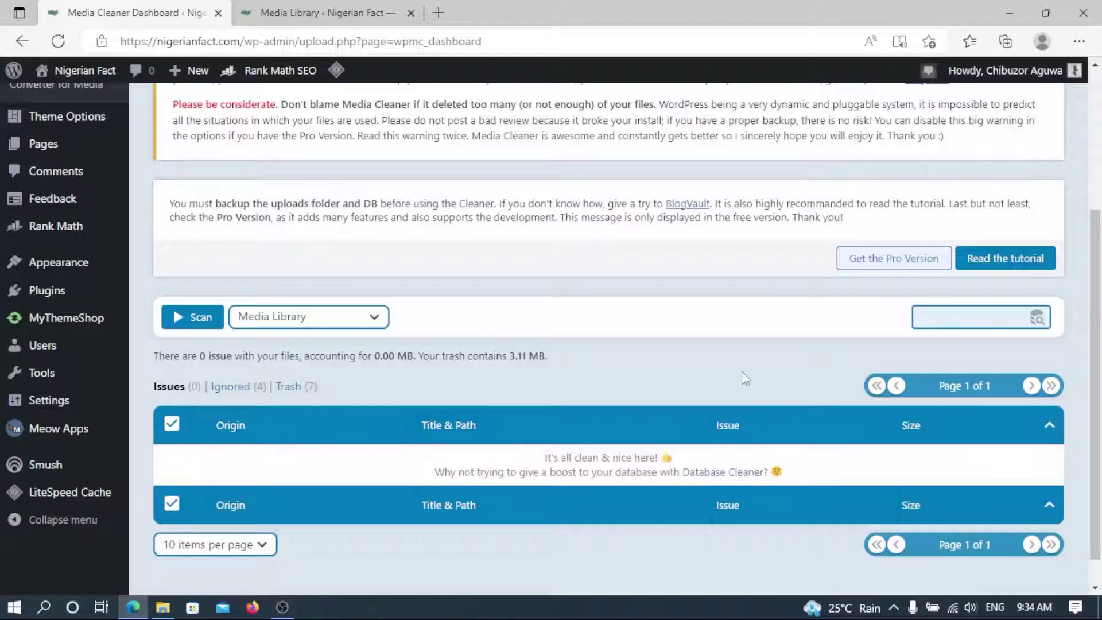
Open the installed plugins list and deactivate the Media Cleaner plugin
scroll(1097, 279, up, 2)
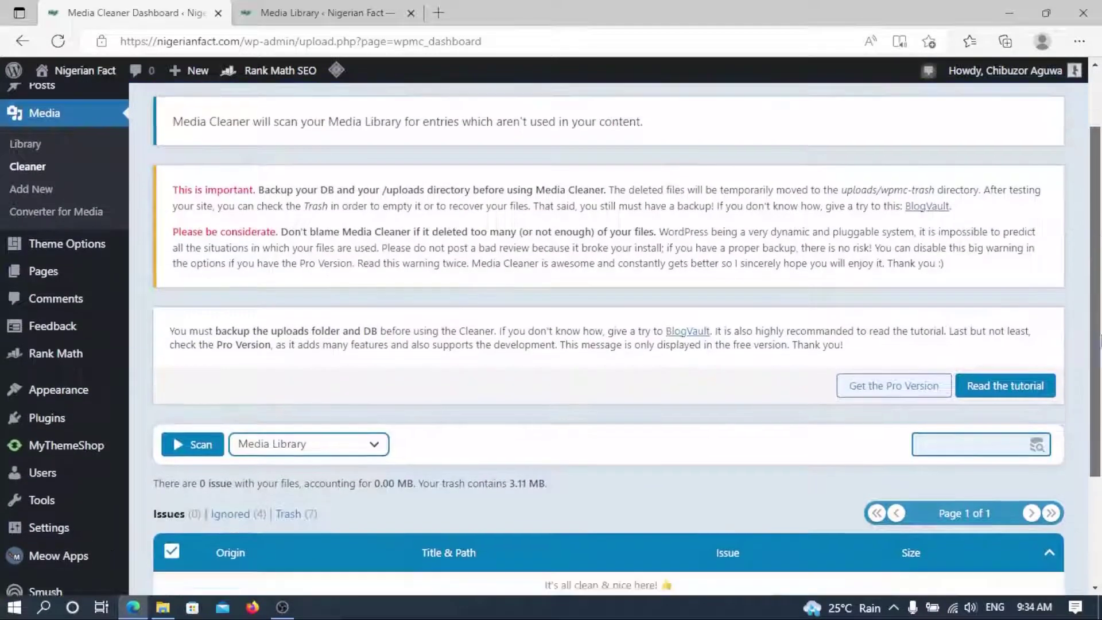
mouse_move(1099, 280)
mouse_down()
mouse_move(1100, 390)
mouse_move(1098, 285)
mouse_up()
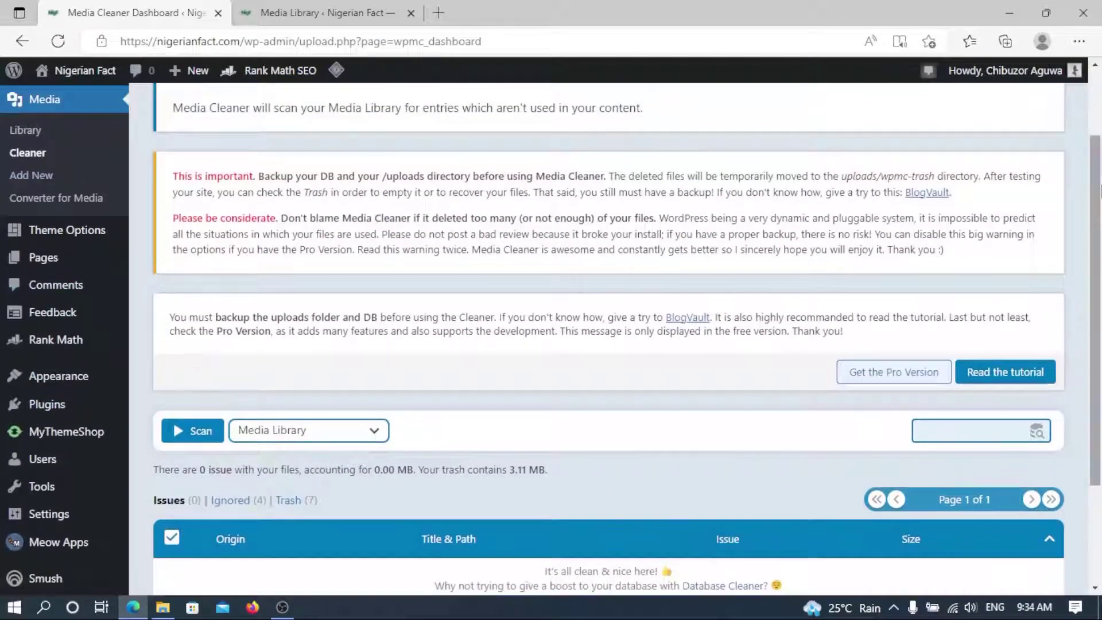
drag(1099, 192, 1100, 226)
mouse_move(74, 353)
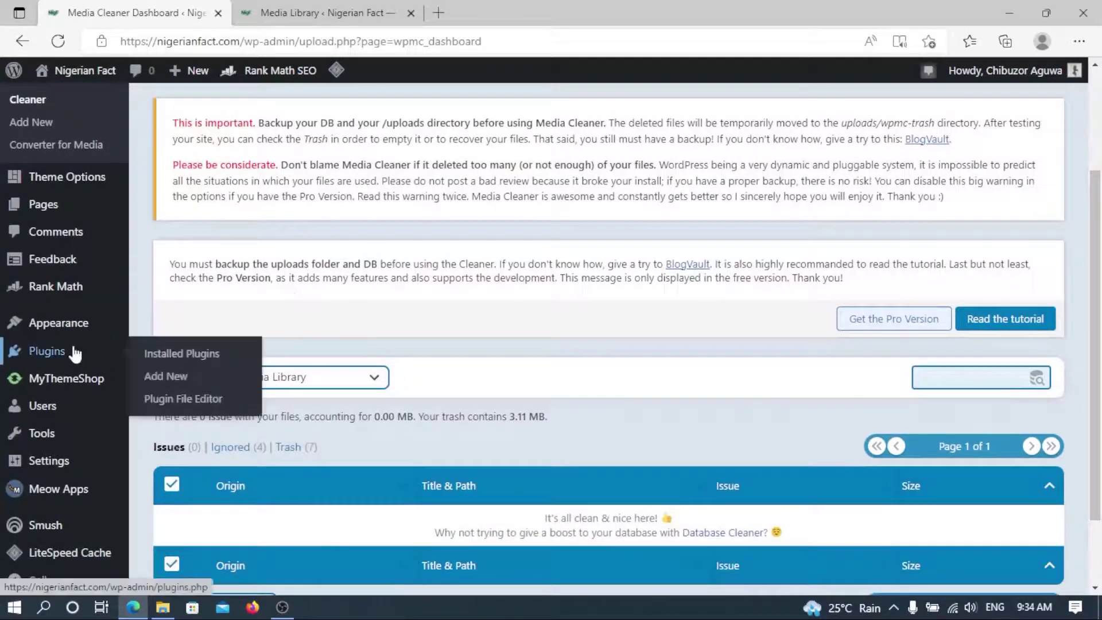
click(193, 366)
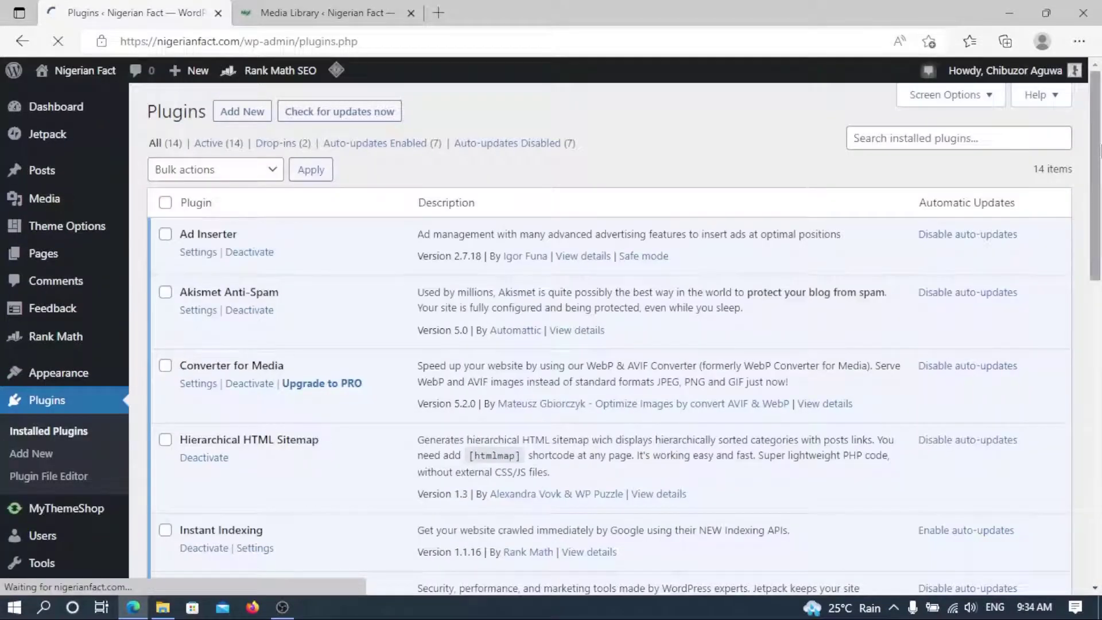
drag(1096, 153, 1099, 319)
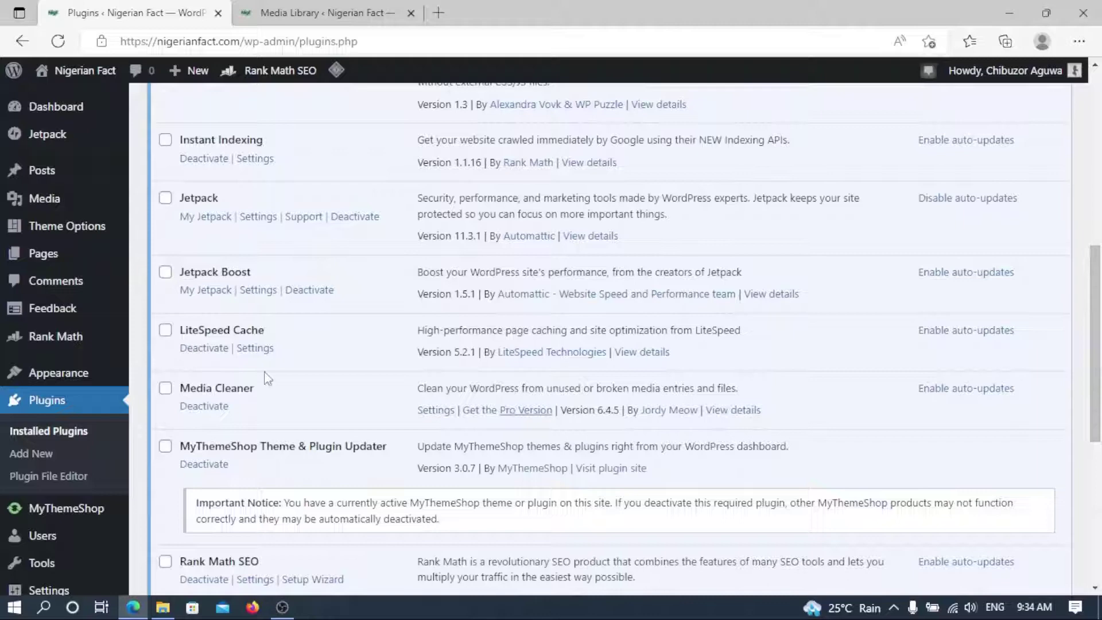
click(212, 406)
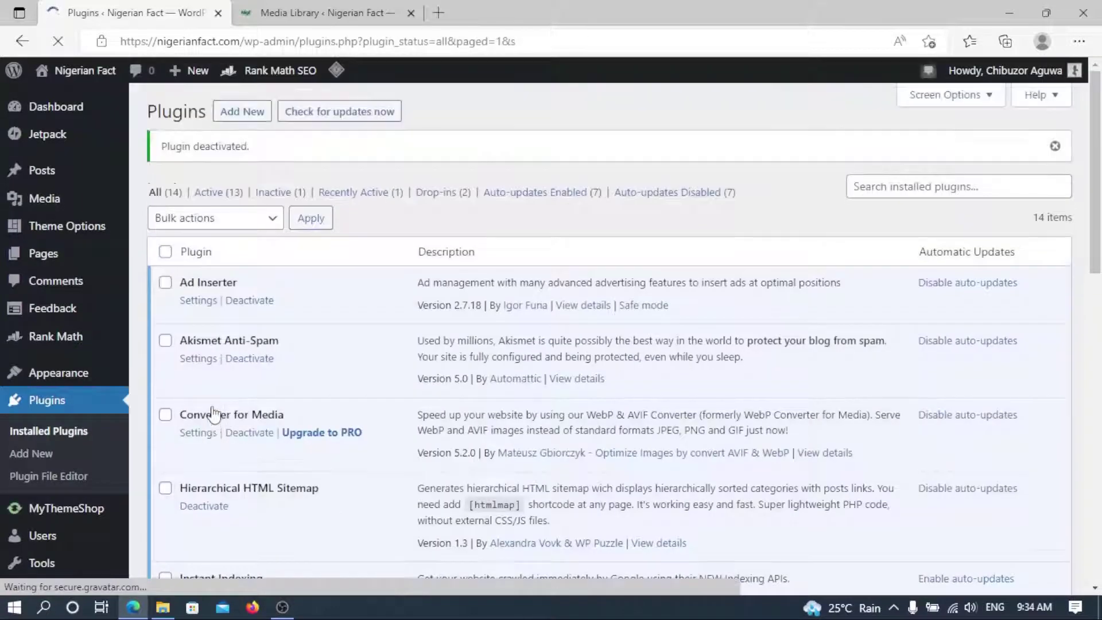
Delete the deactivated Media Cleaner plugin from the site and close the Media Library browser tab
drag(1096, 167, 1099, 362)
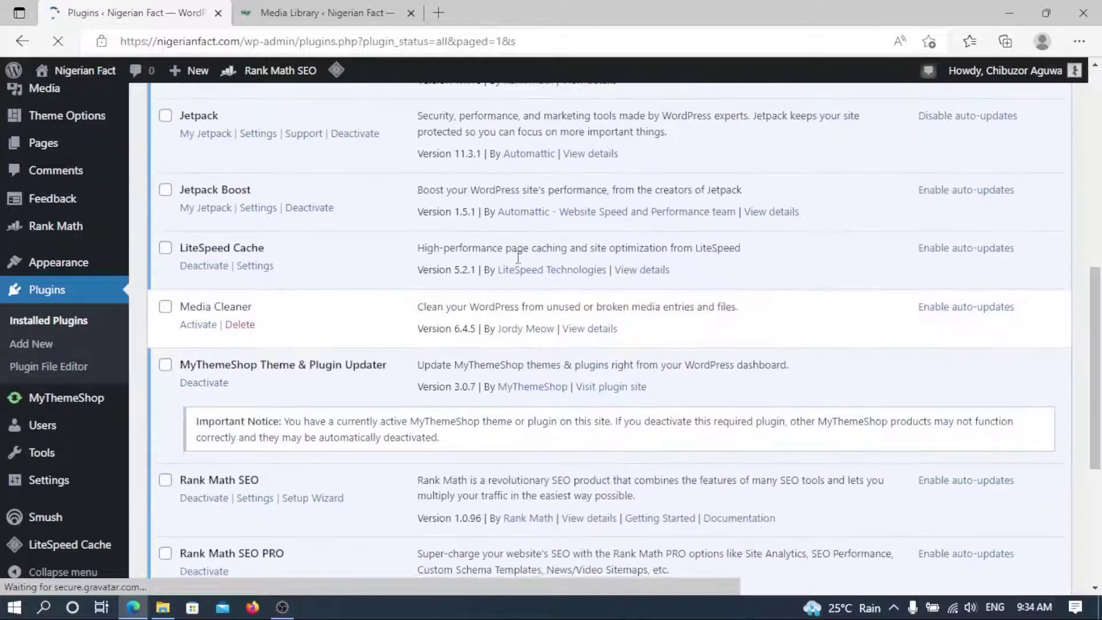
click(246, 331)
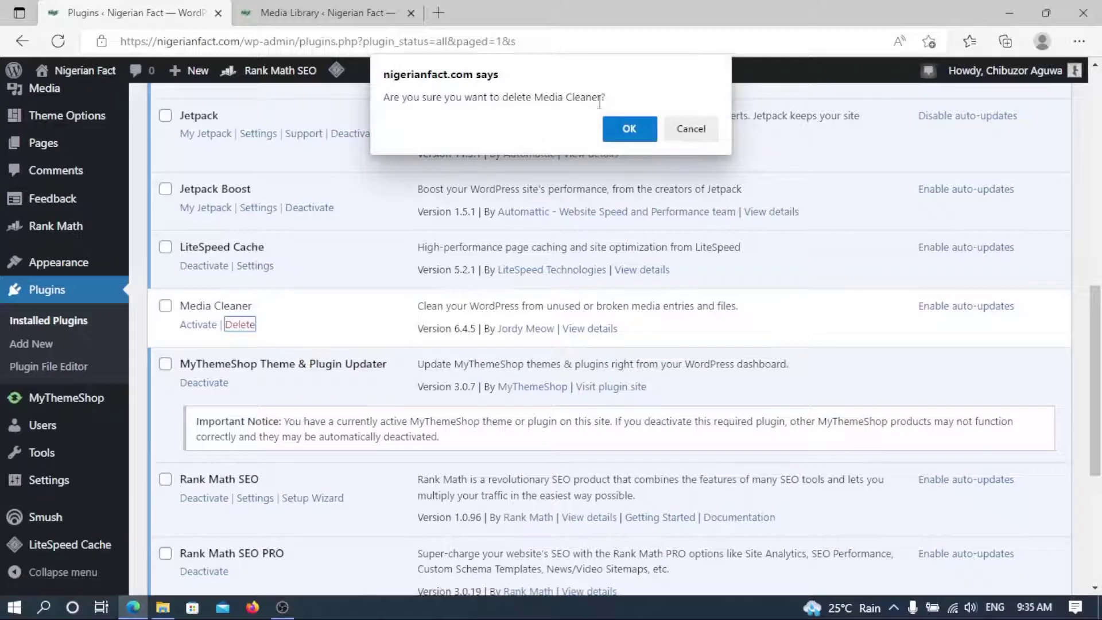
click(629, 131)
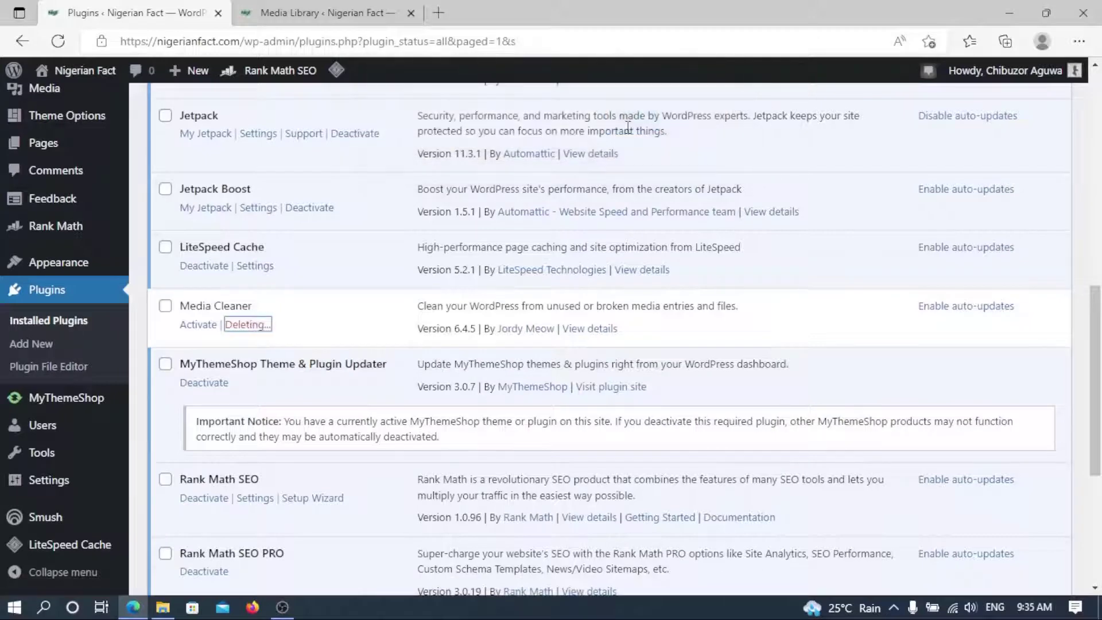
click(411, 13)
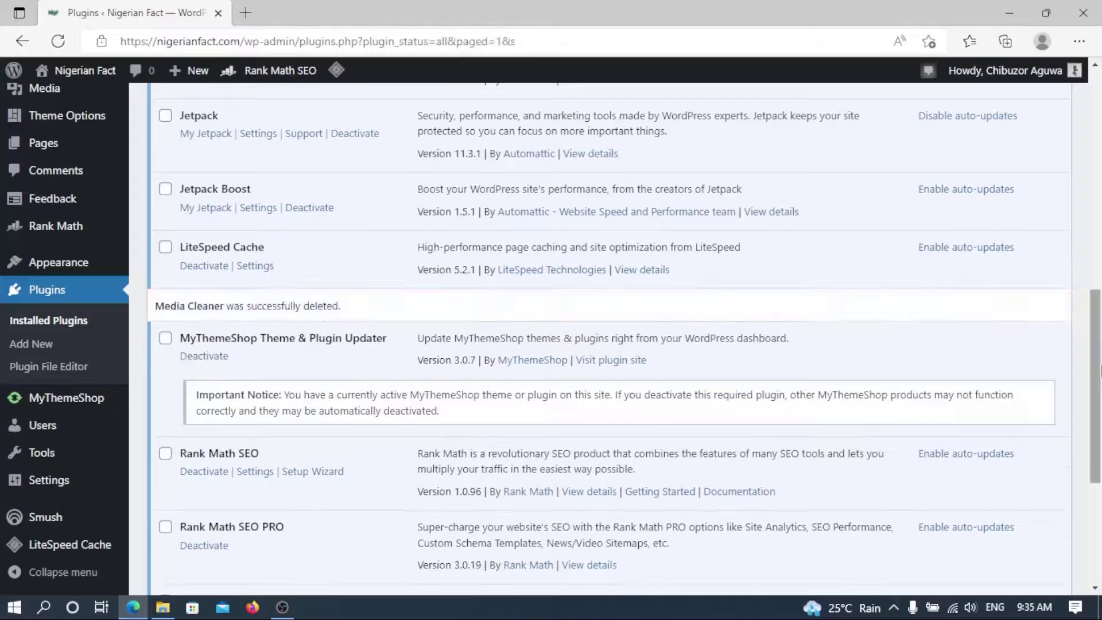
Open the live site in a new browser tab and check the images on its homepage
scroll(70, 57, up, 10)
mouse_move(74, 70)
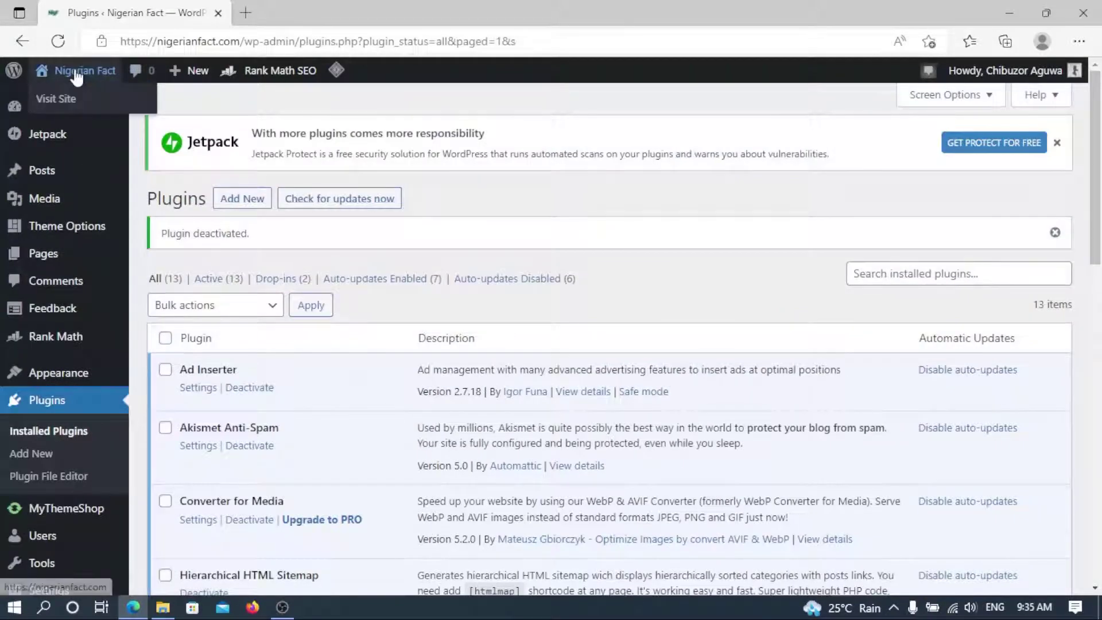
right_click(52, 96)
click(100, 113)
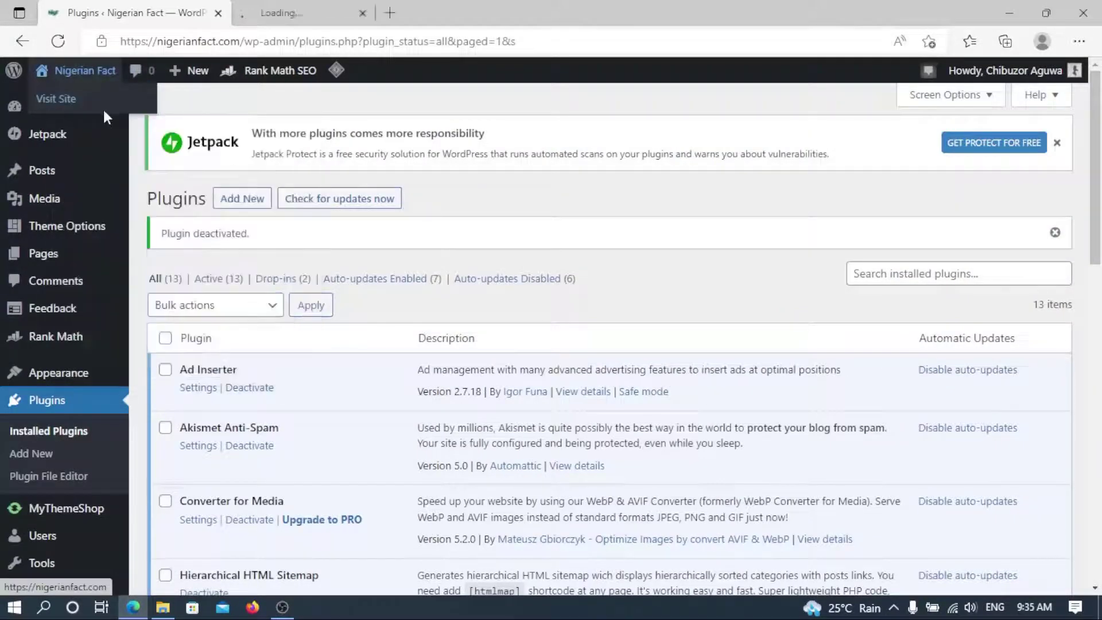
click(370, 11)
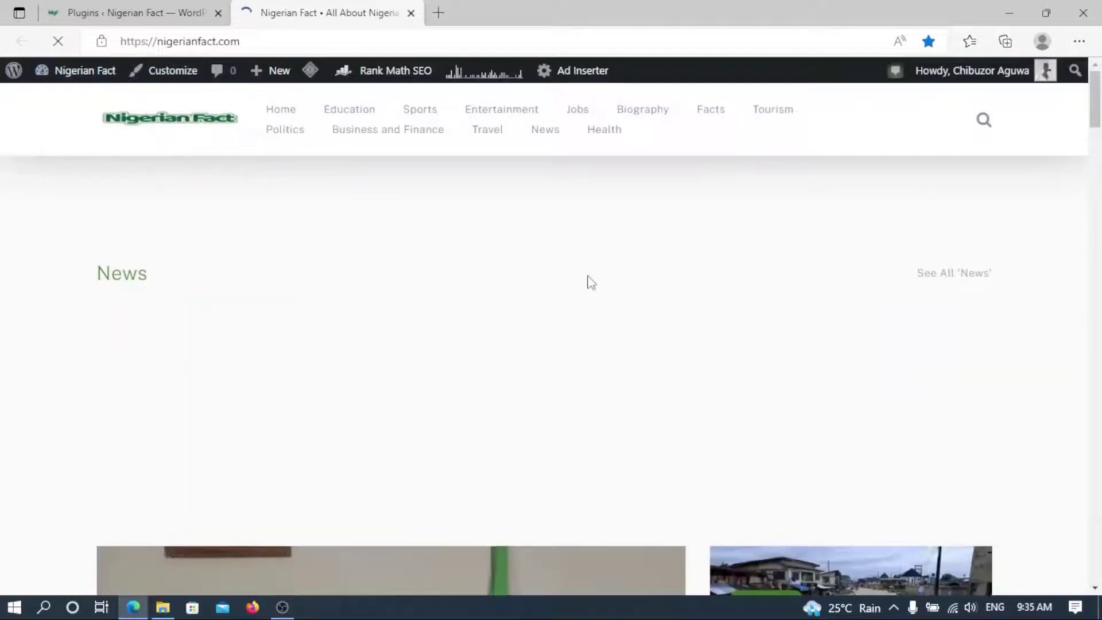
mouse_move(1100, 99)
mouse_down()
mouse_move(1101, 124)
mouse_move(1099, 91)
mouse_up()
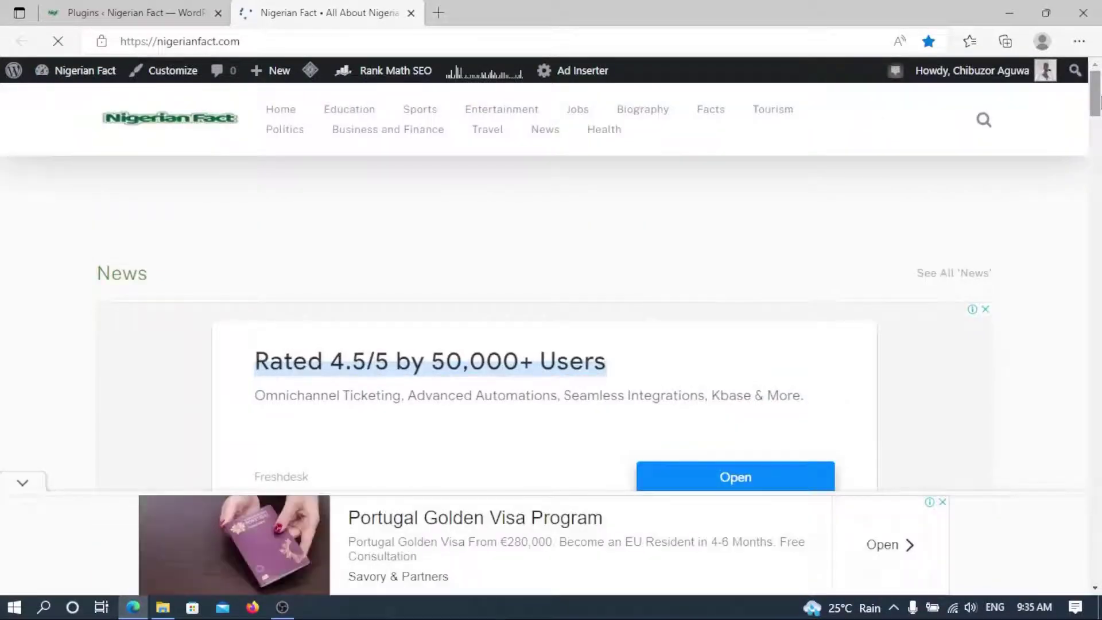
drag(1100, 100, 1100, 180)
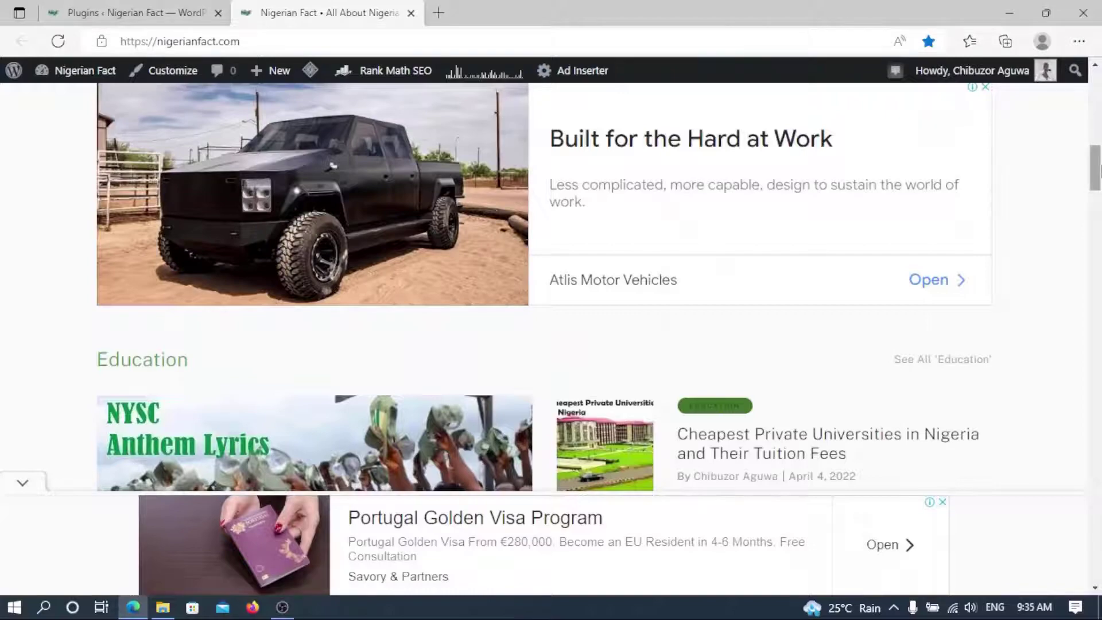
drag(1097, 169, 1096, 86)
Return to the WordPress admin and purge all LiteSpeed caches
click(136, 21)
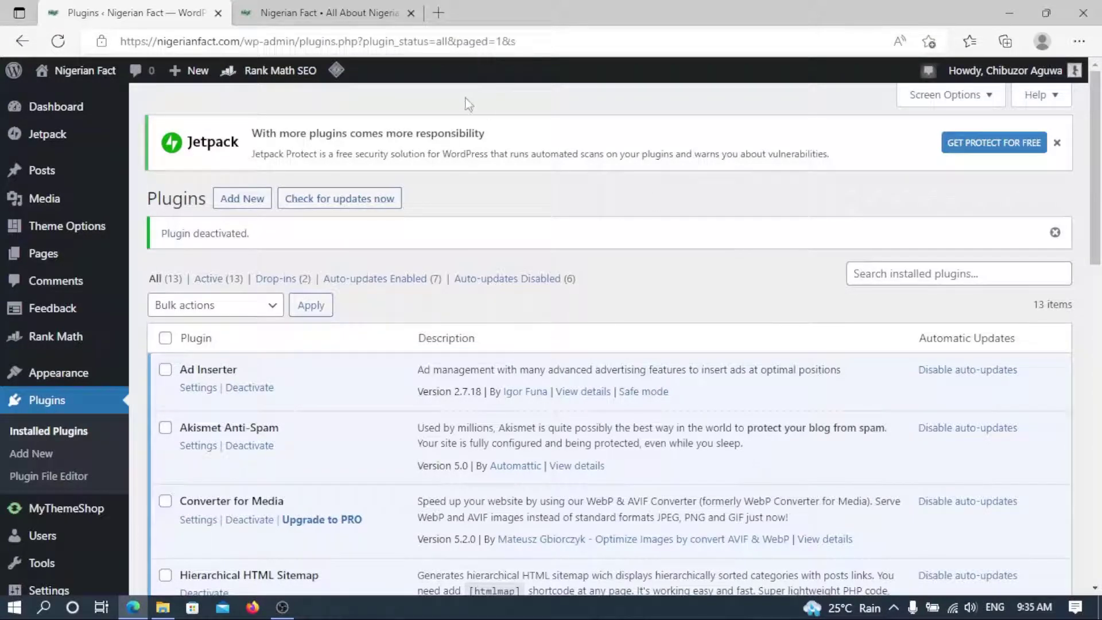
mouse_move(337, 70)
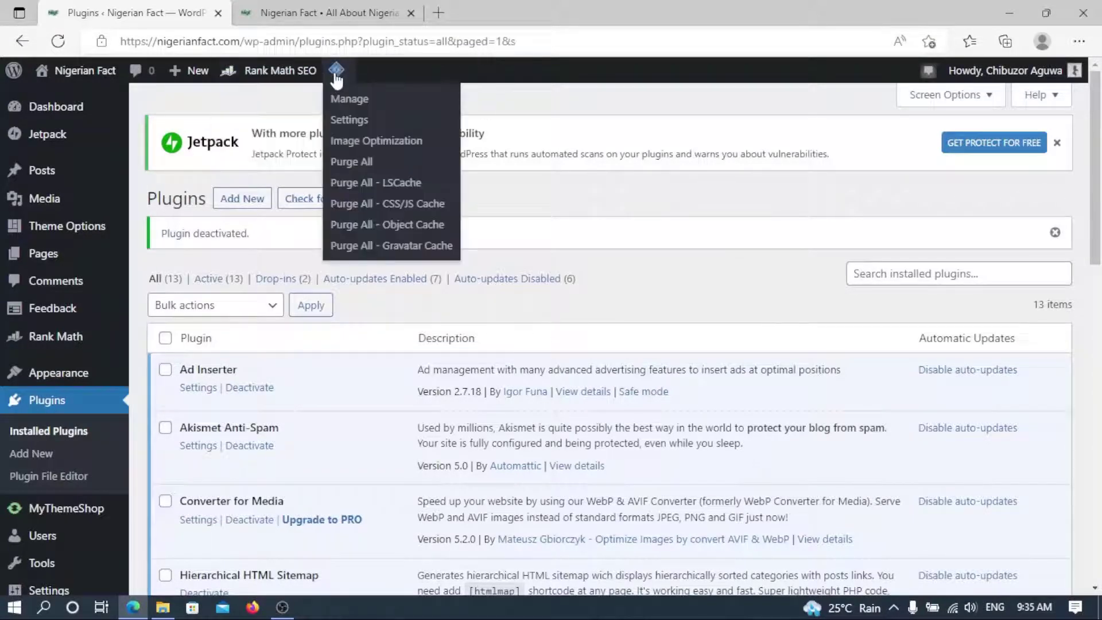
click(367, 165)
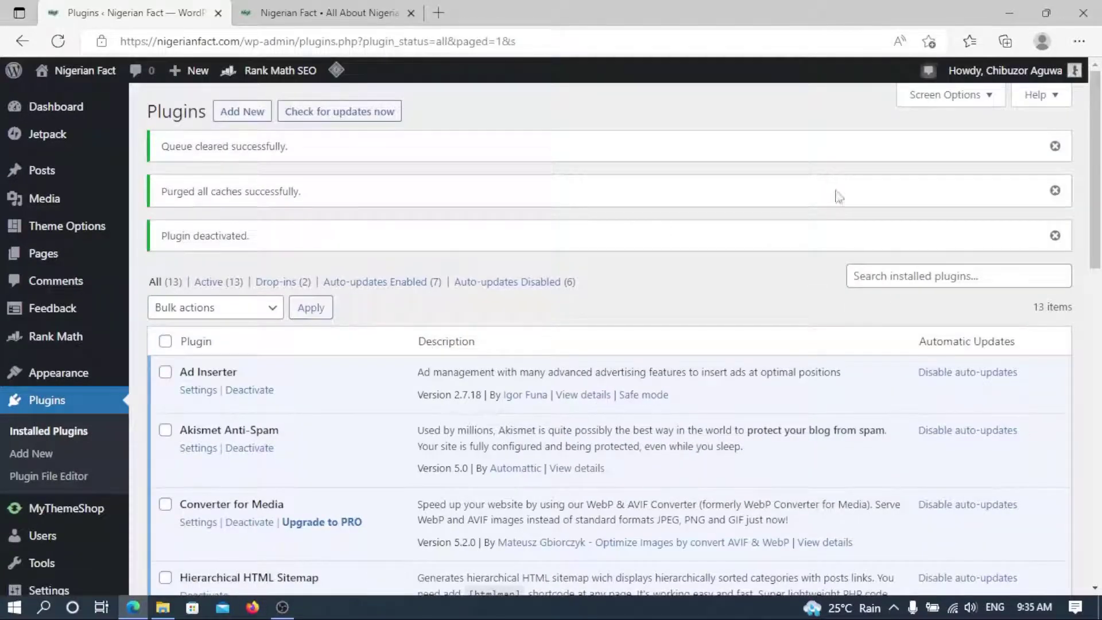
scroll(1099, 318, down, 5)
scroll(1099, 319, down, 4)
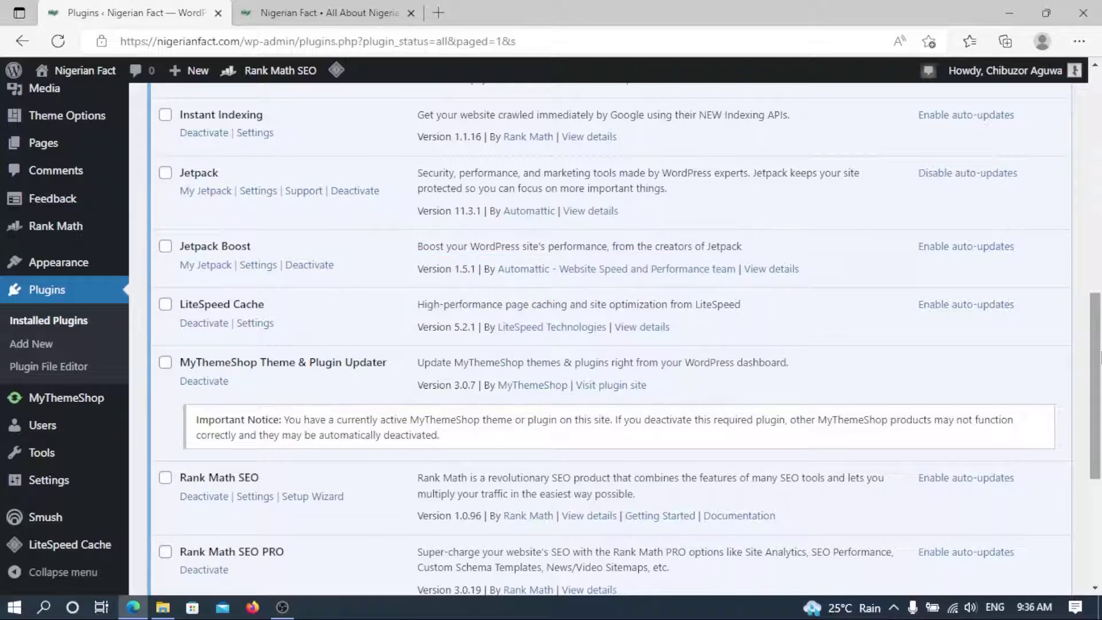
drag(1099, 357, 1099, 420)
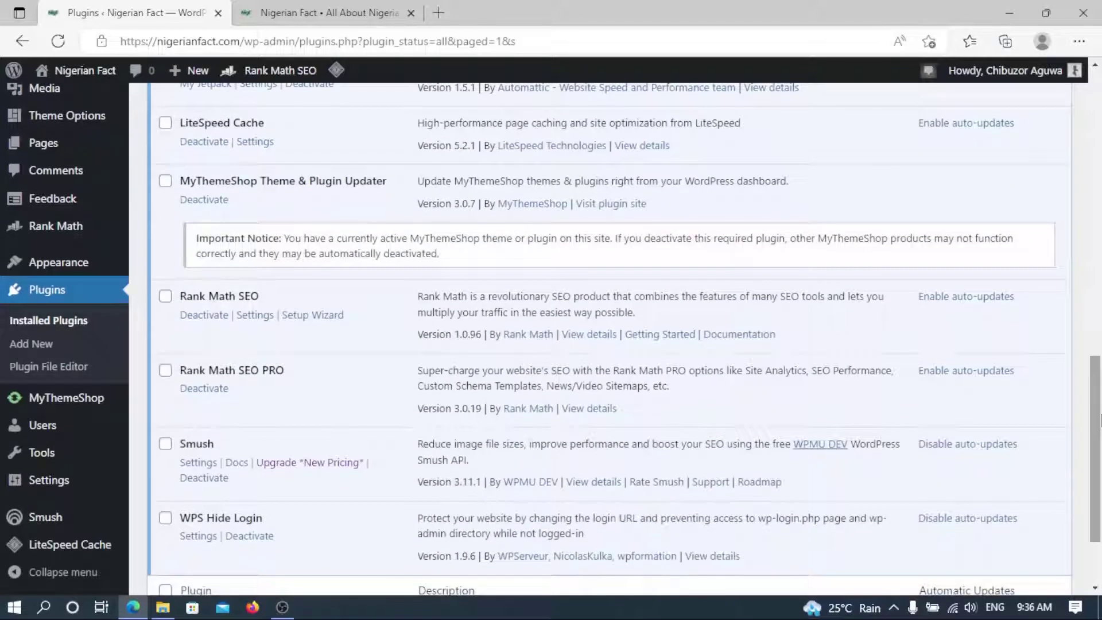